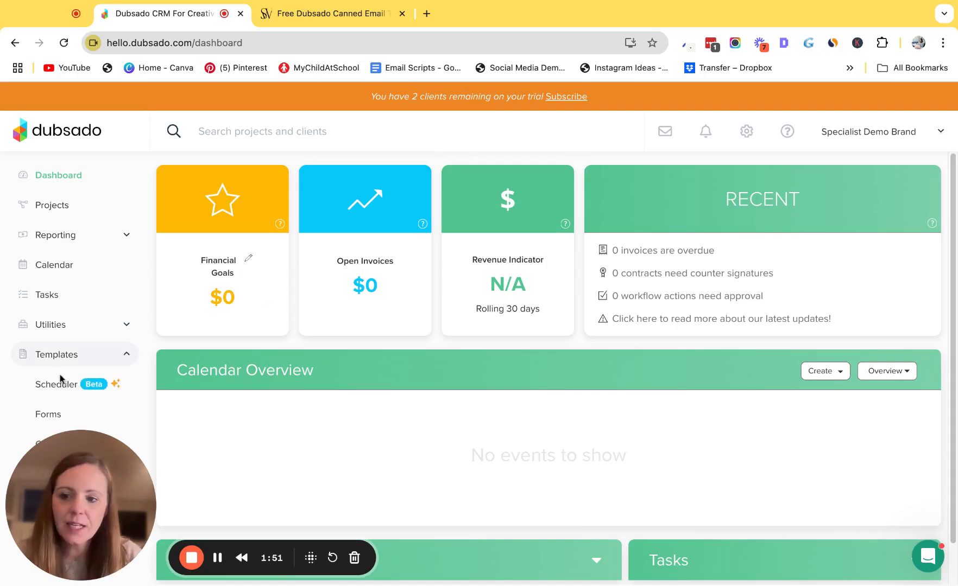
- Open 'Lead Capture | Social Media Contact Form (copy)' from the Forms templates and scroll to its fields
click(48, 414)
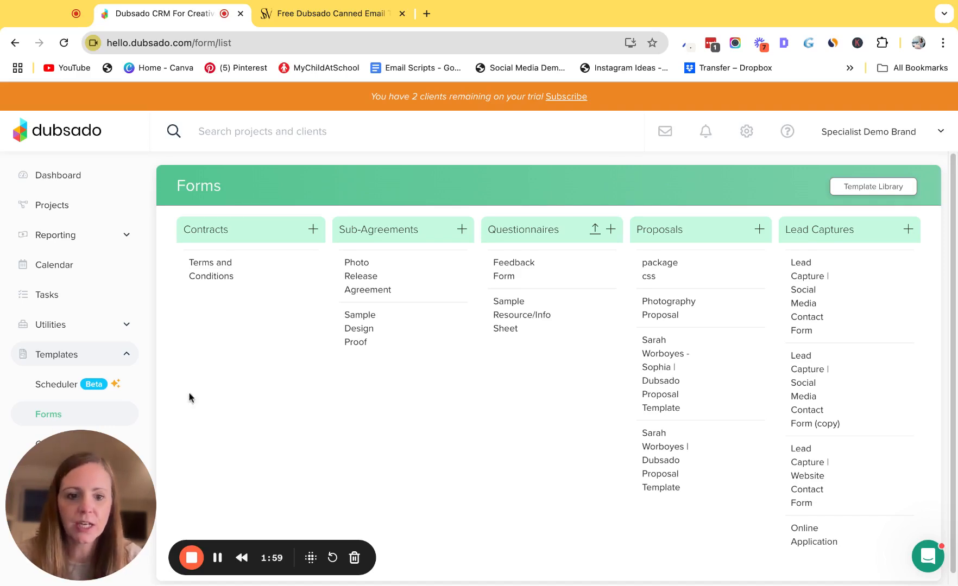
click(808, 381)
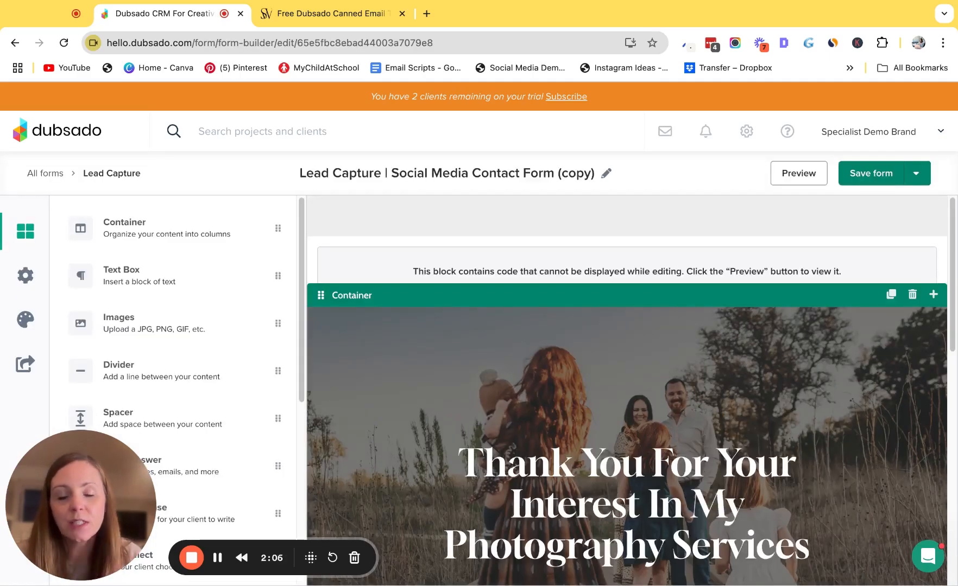
scroll(627, 391, down, 1)
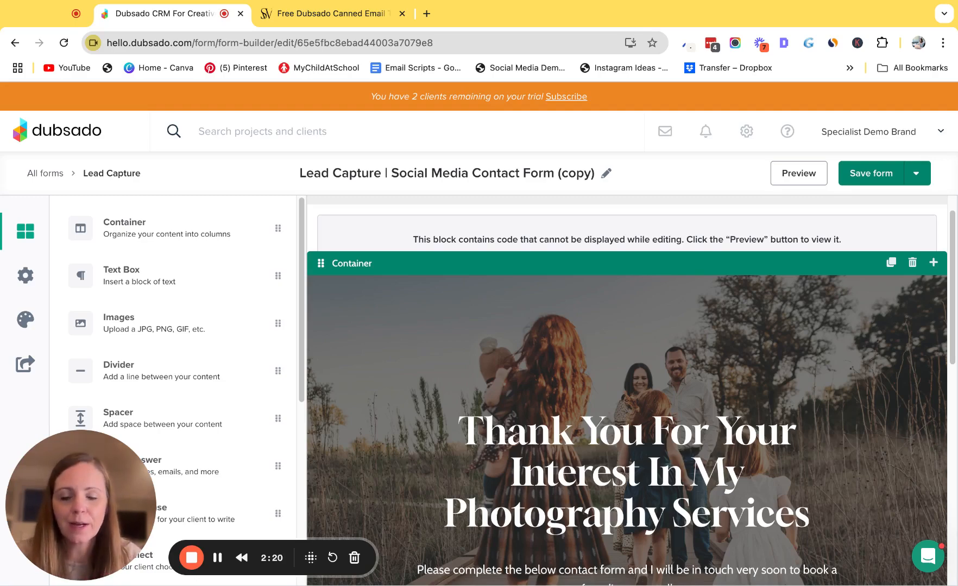
scroll(627, 388, down, 10)
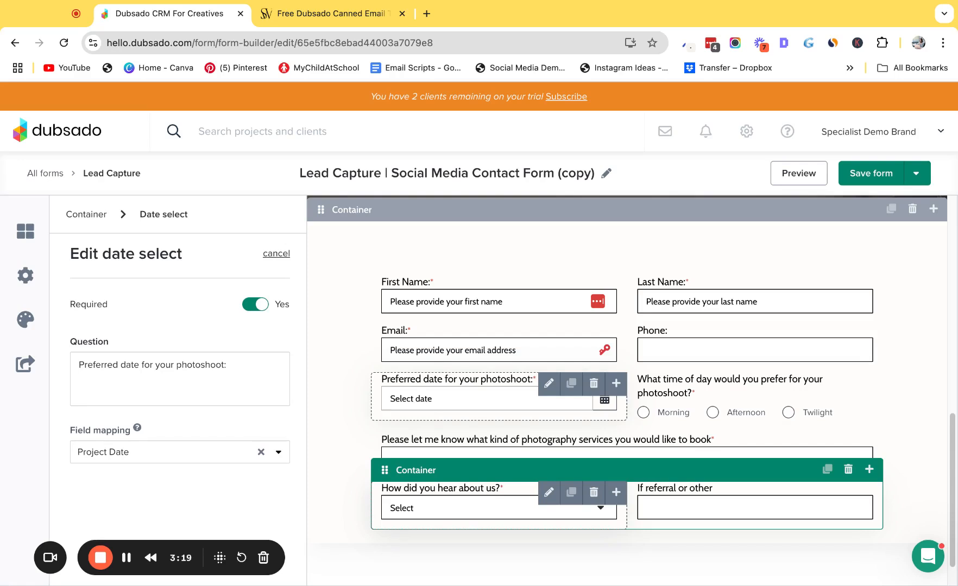
click(549, 492)
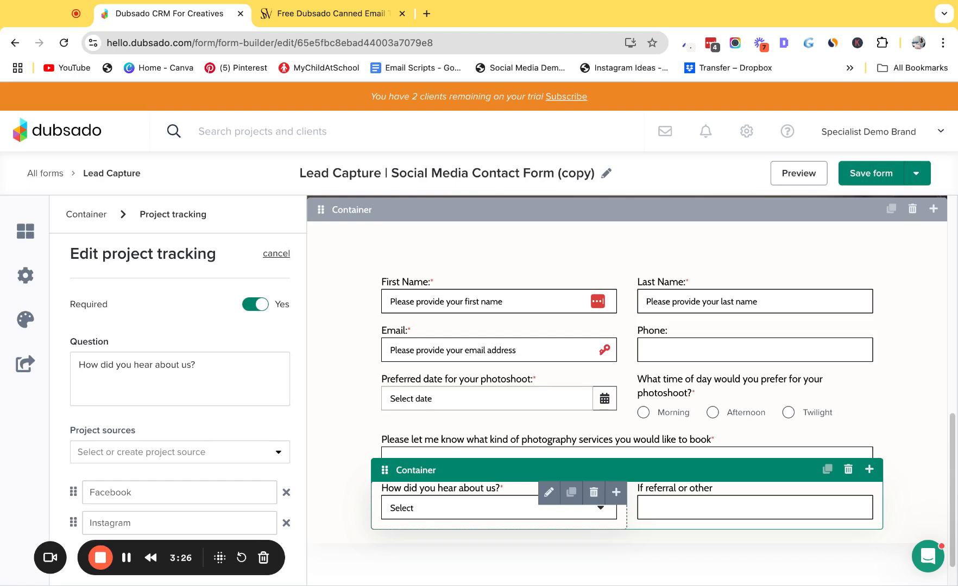
click(688, 514)
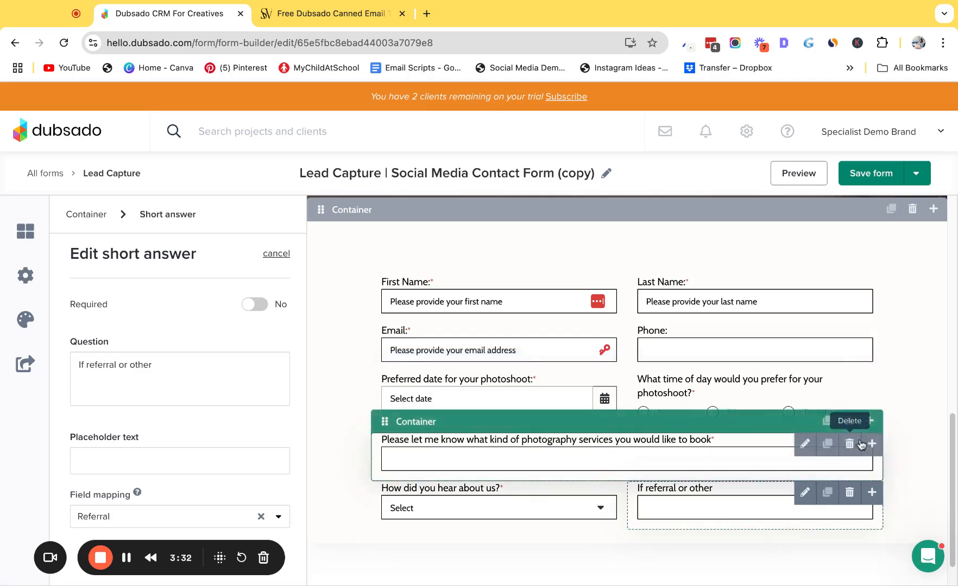
click(871, 444)
scroll(652, 462, down, 4)
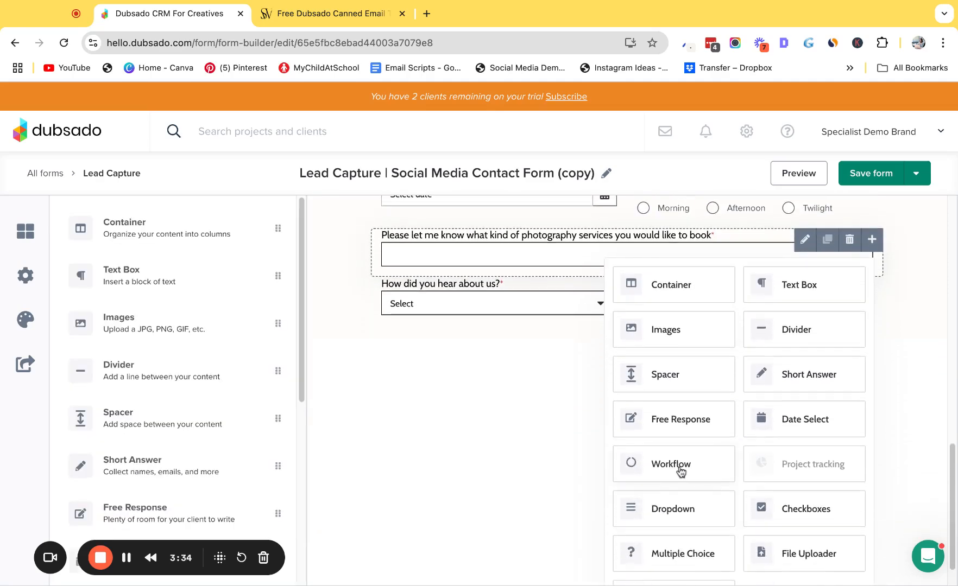
click(680, 472)
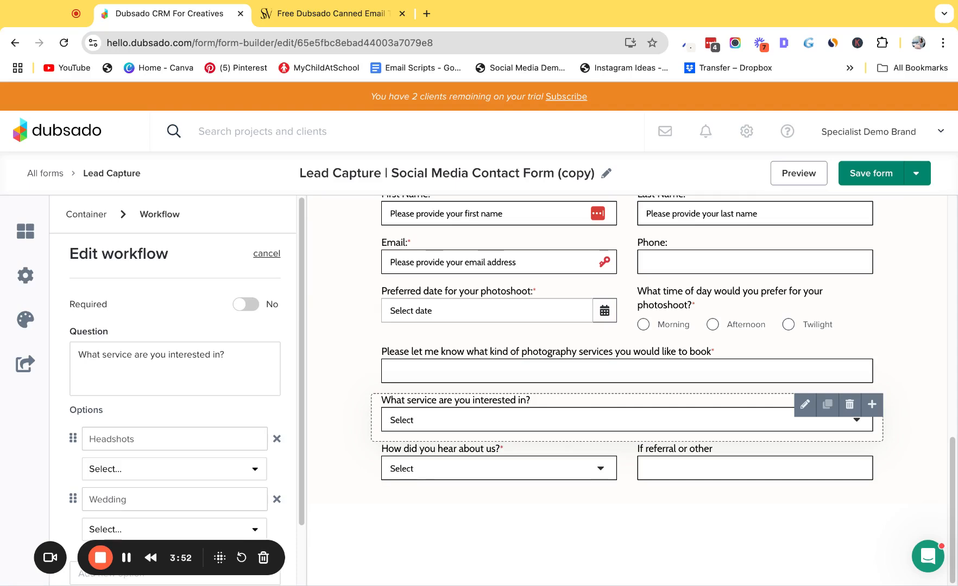
click(848, 410)
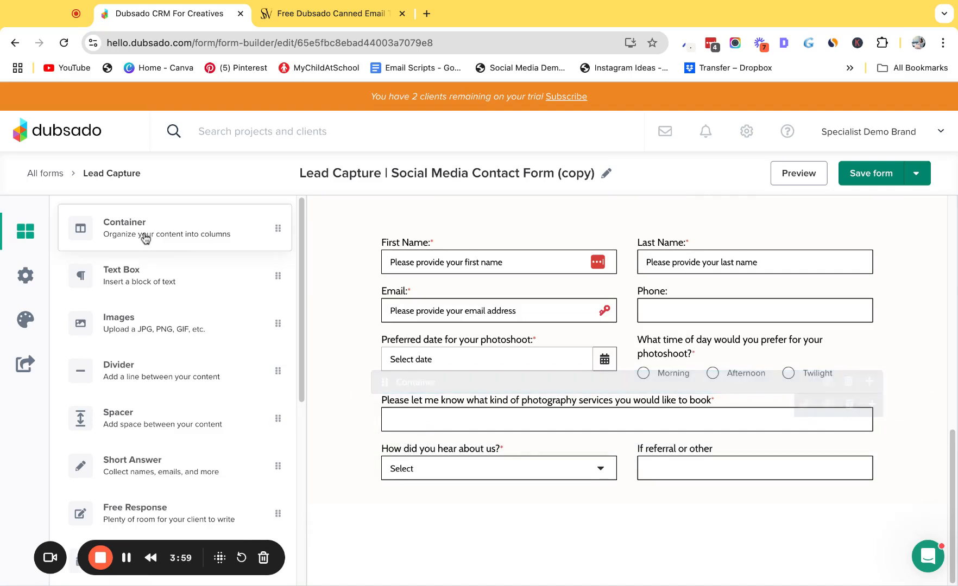
- Set the form's lead capture Project status to Call Booked
click(25, 278)
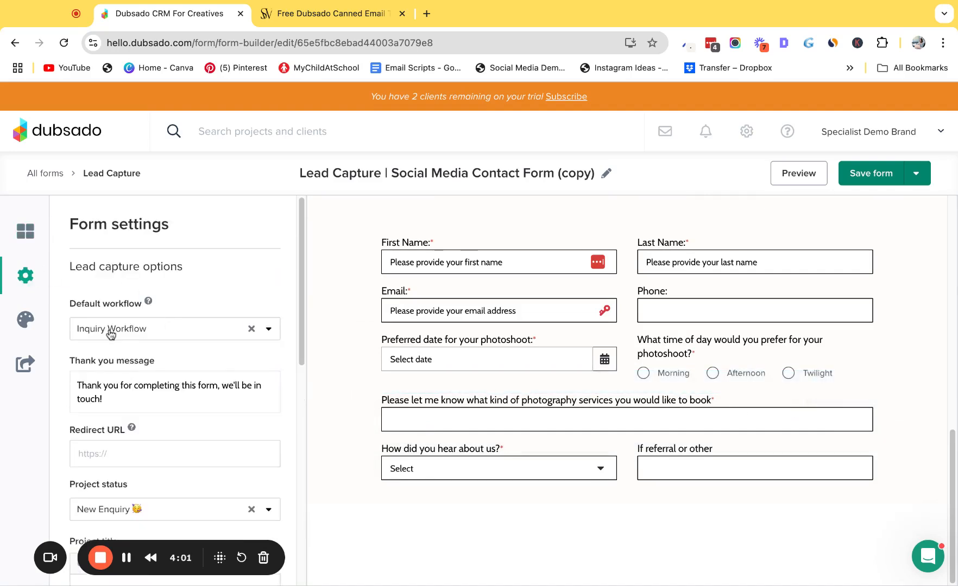
scroll(109, 332, down, 3)
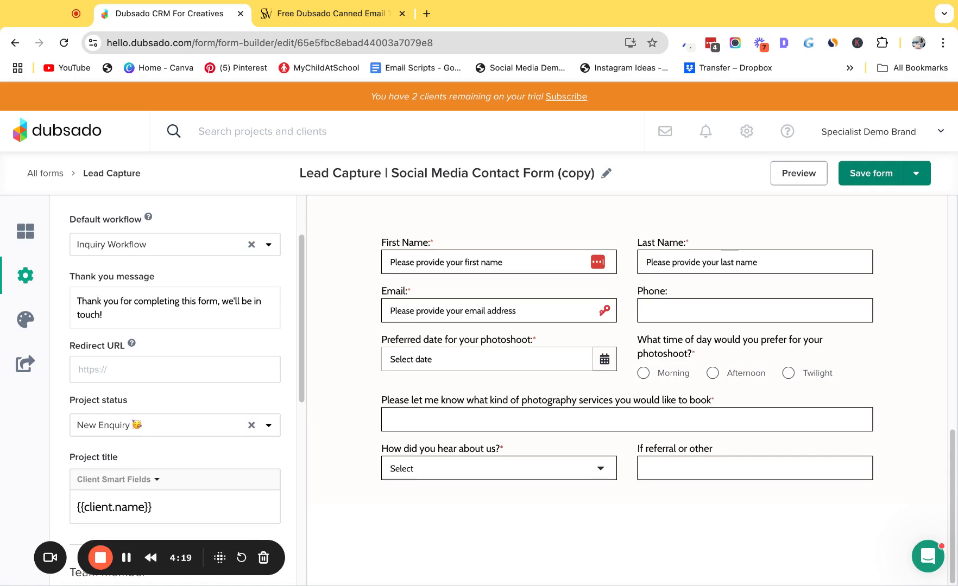
scroll(154, 291, down, 3)
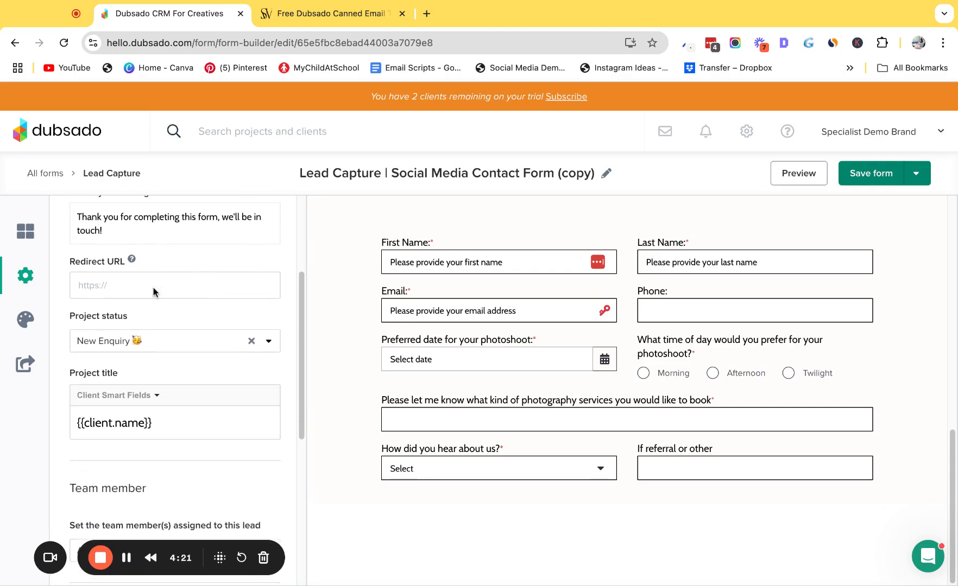
scroll(82, 242, down, 3)
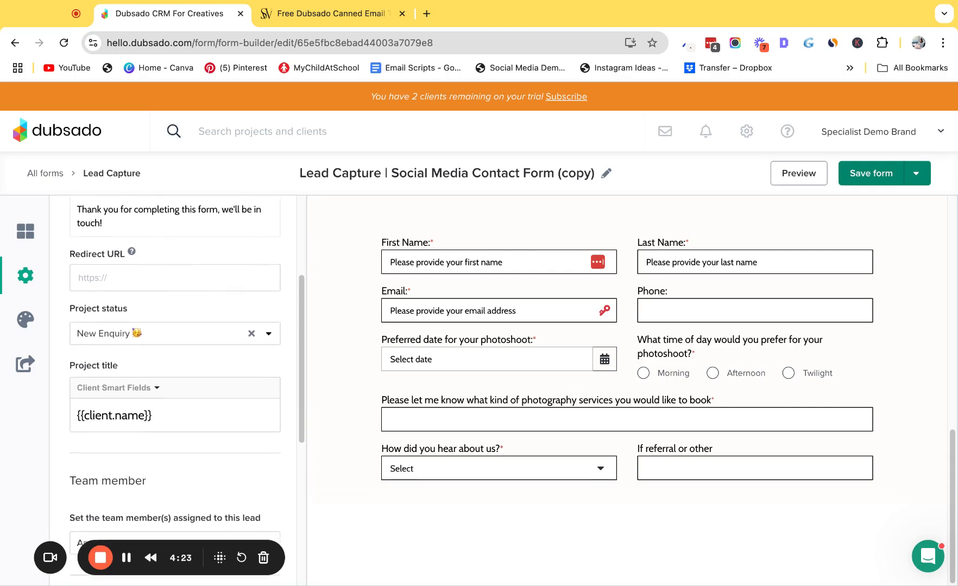
scroll(82, 242, down, 1)
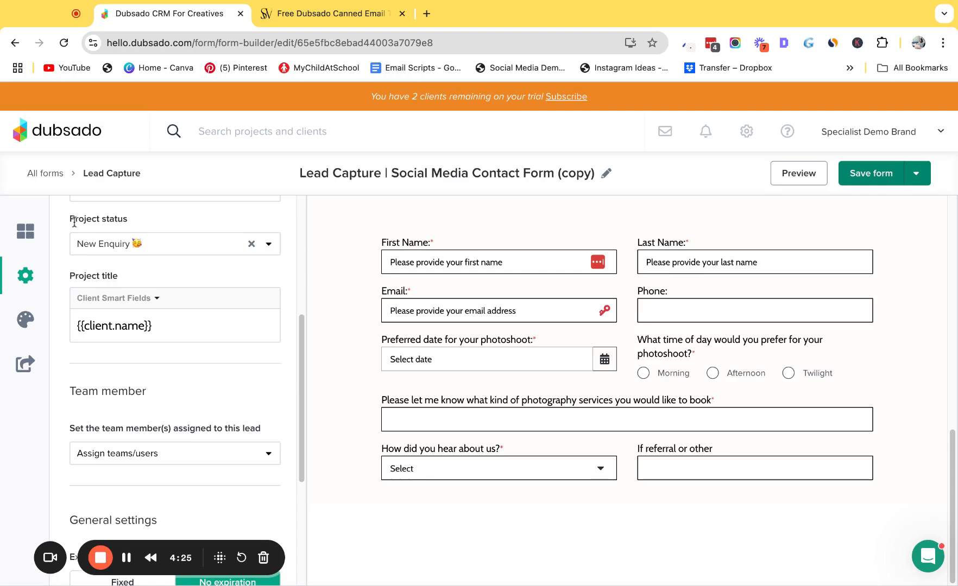
drag(69, 221, 146, 224)
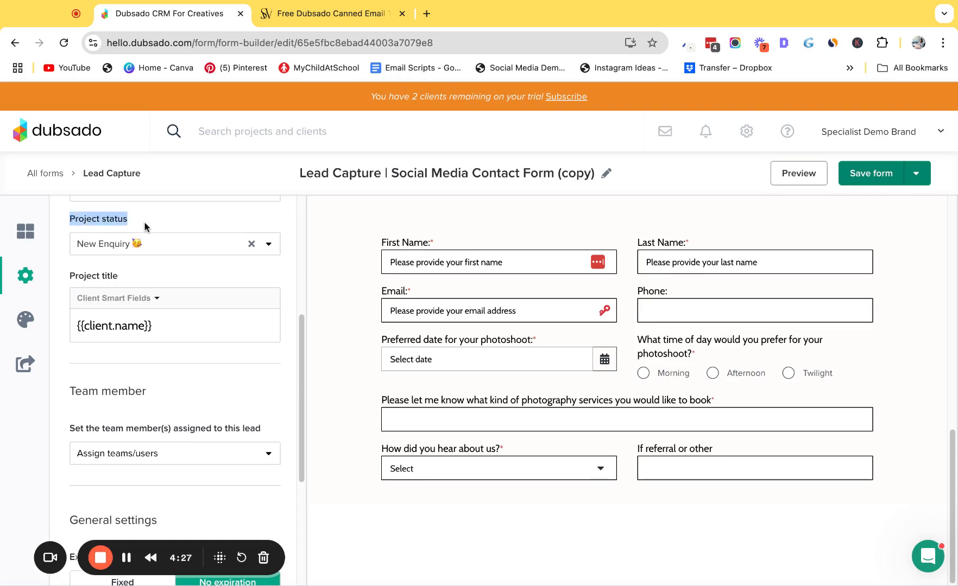
click(268, 245)
click(168, 323)
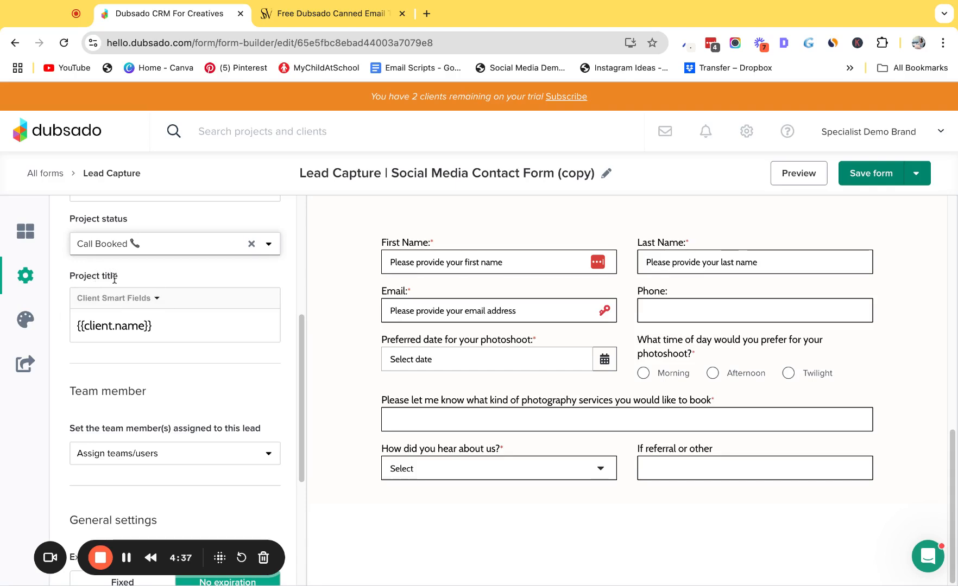
- Add the Client Company Name smart field to the project title: {{client.name}} | {{client.company.name}}
mouse_move(649, 299)
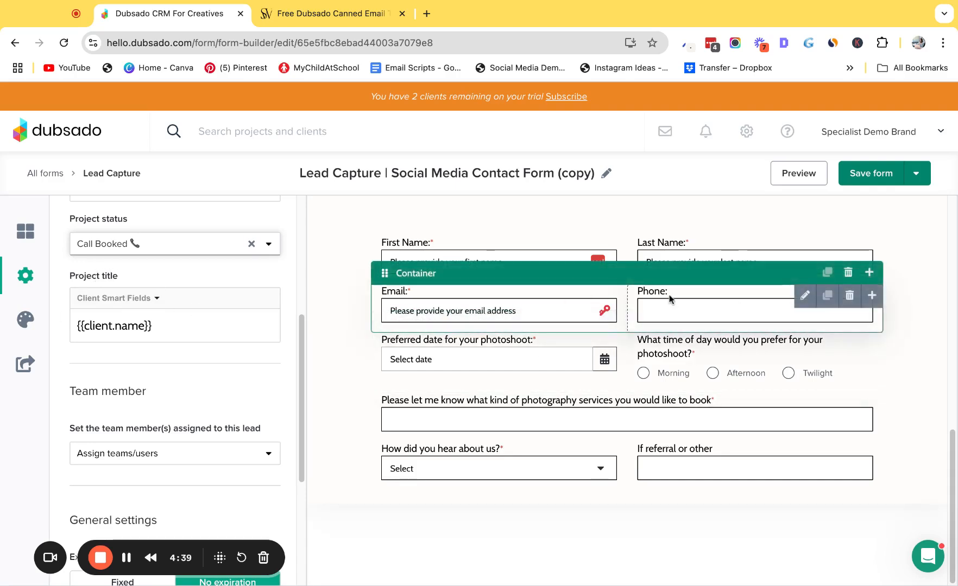
click(215, 318)
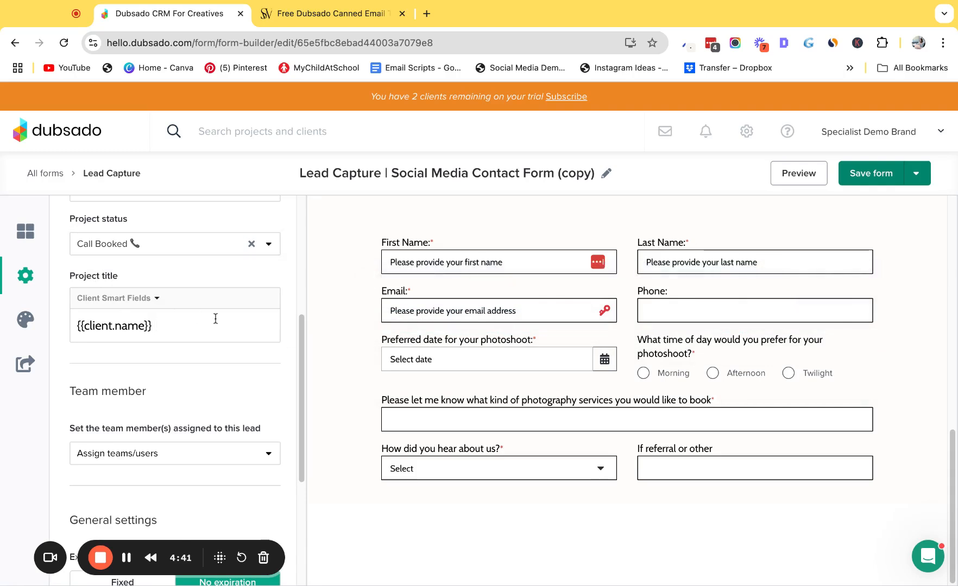
click(155, 300)
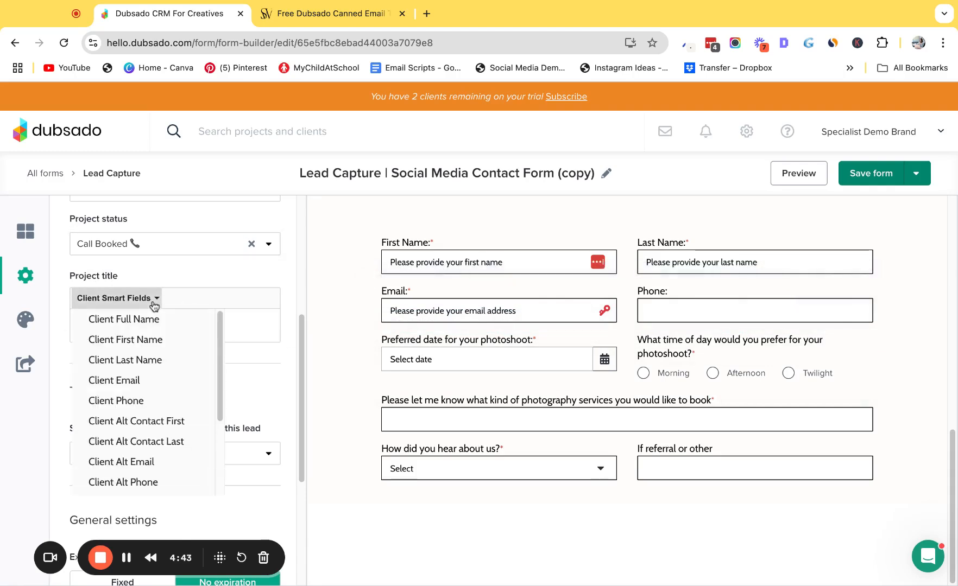
scroll(165, 440, down, 1)
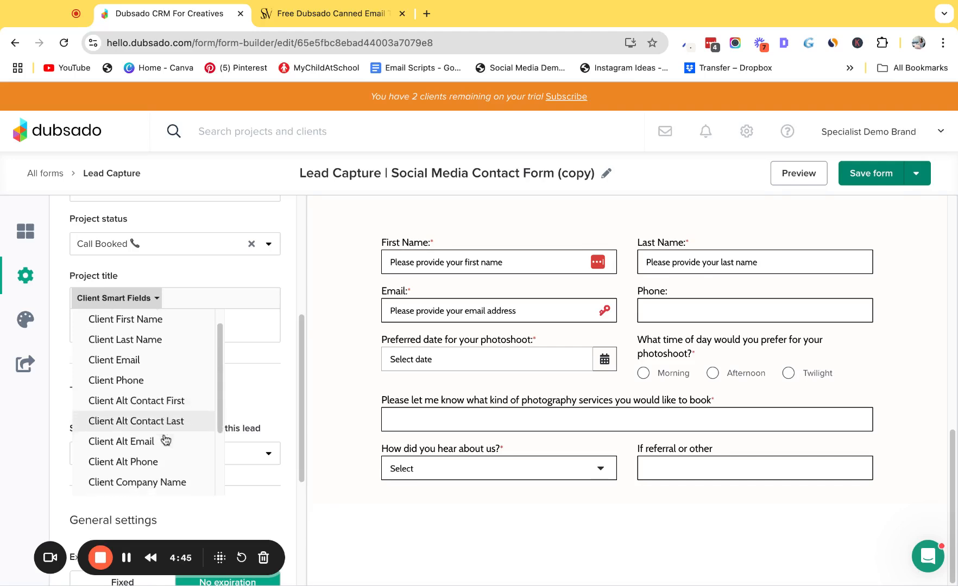
scroll(166, 441, down, 3)
click(197, 440)
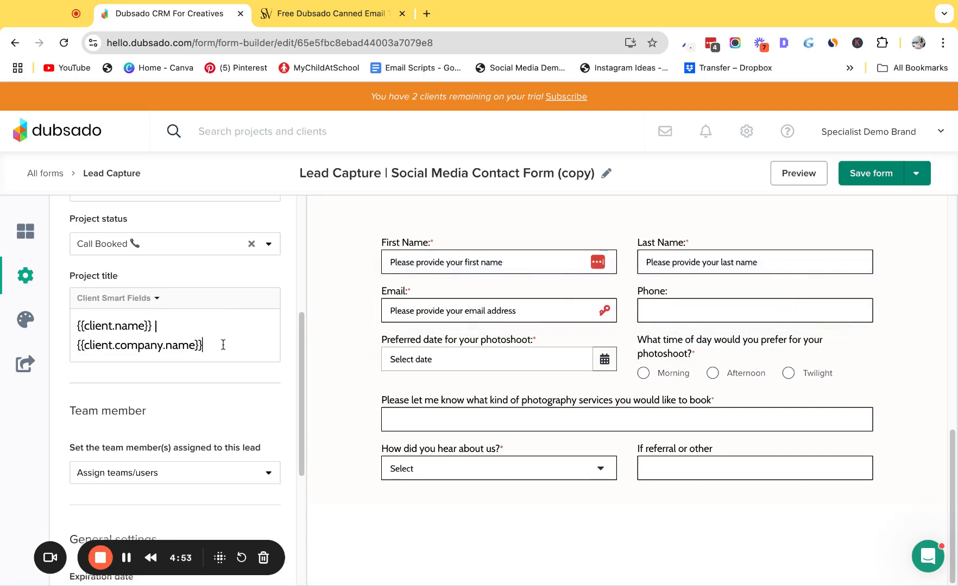
scroll(222, 345, down, 1)
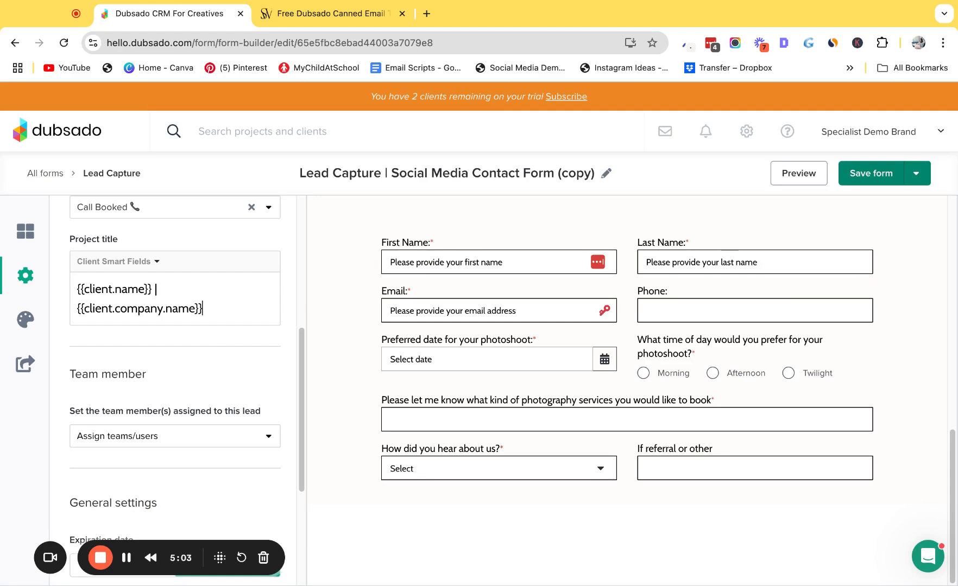
- Read the CSS section of the website's lead-capture form styling article, then return to Dubsado
click(426, 14)
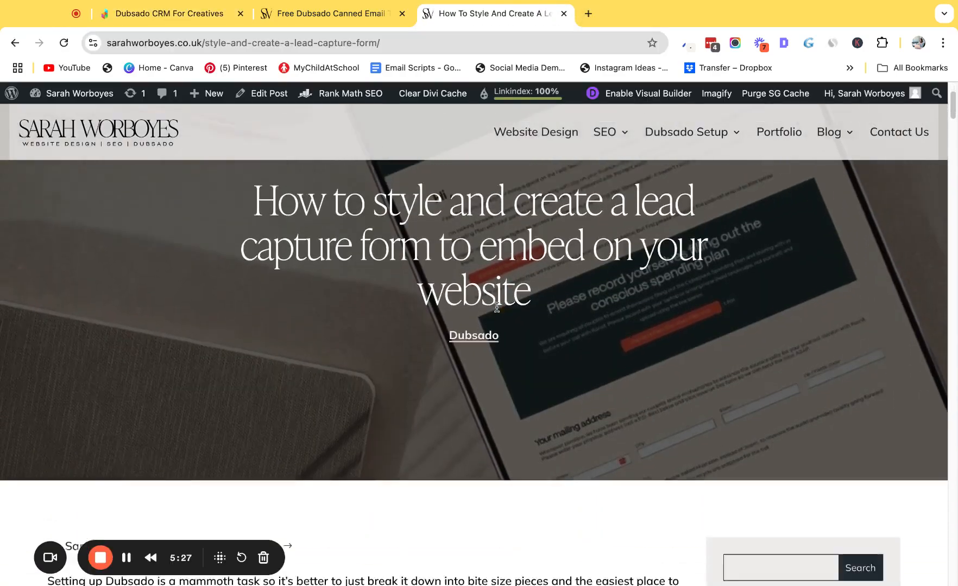
scroll(496, 308, down, 15)
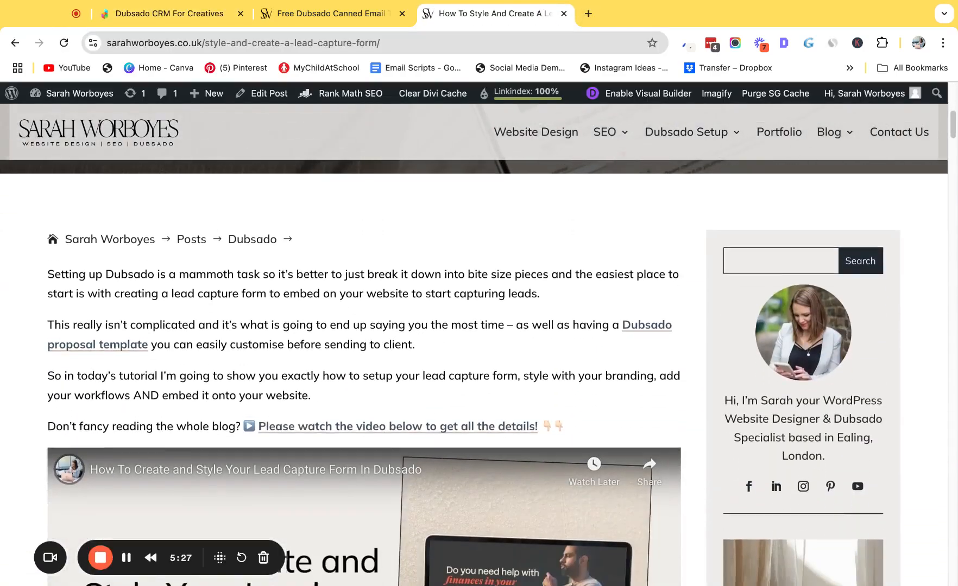
scroll(383, 265, down, 1)
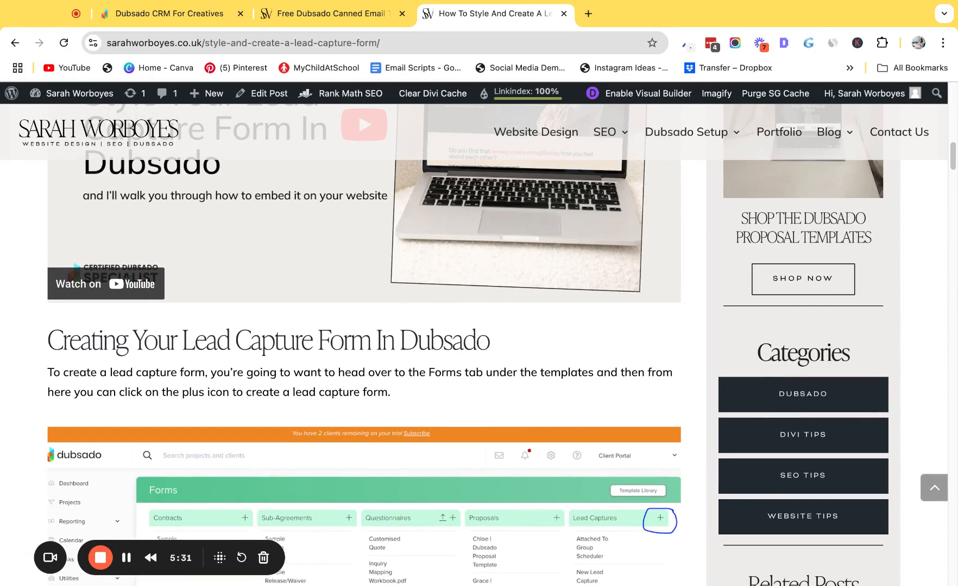
scroll(372, 257, down, 7)
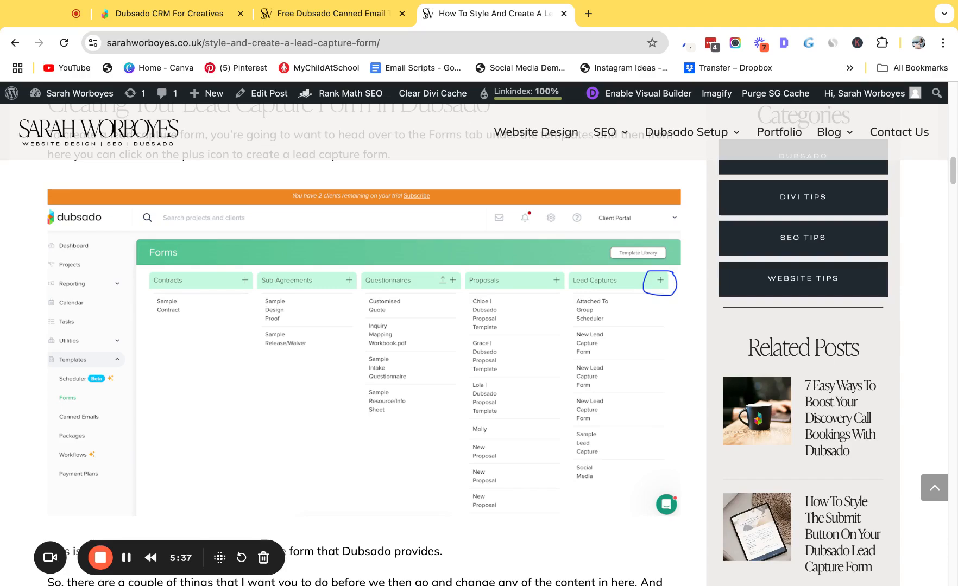
scroll(364, 347, down, 20)
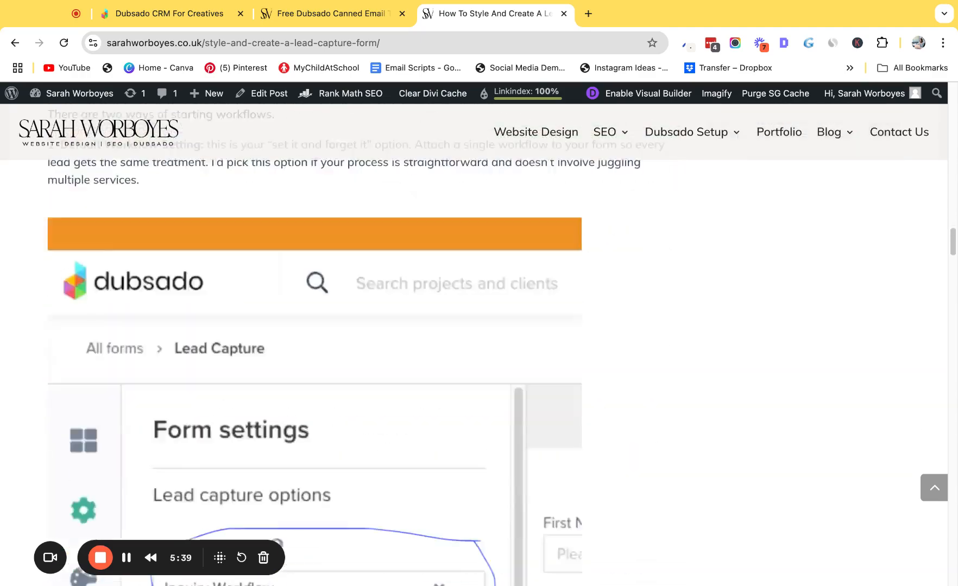
scroll(276, 274, down, 6)
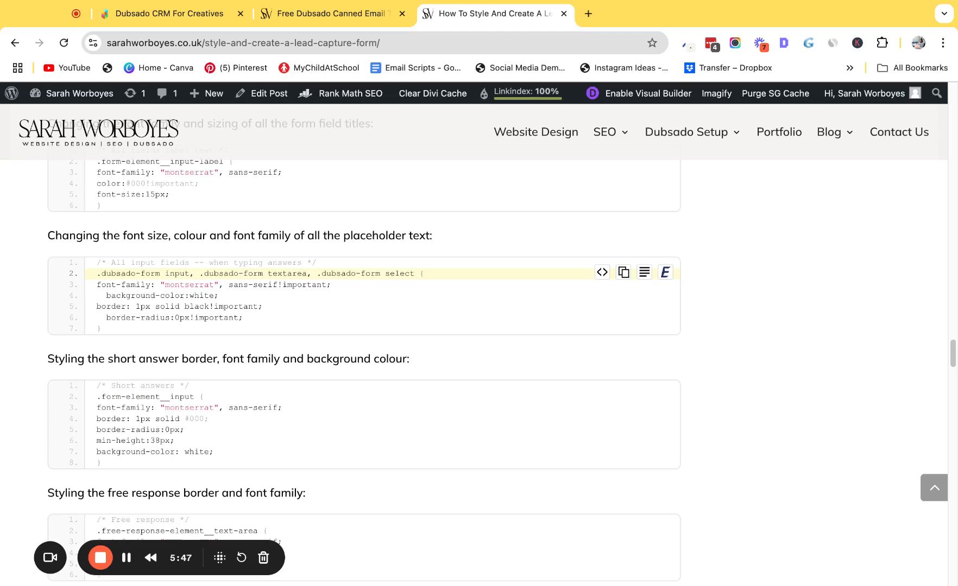
click(154, 16)
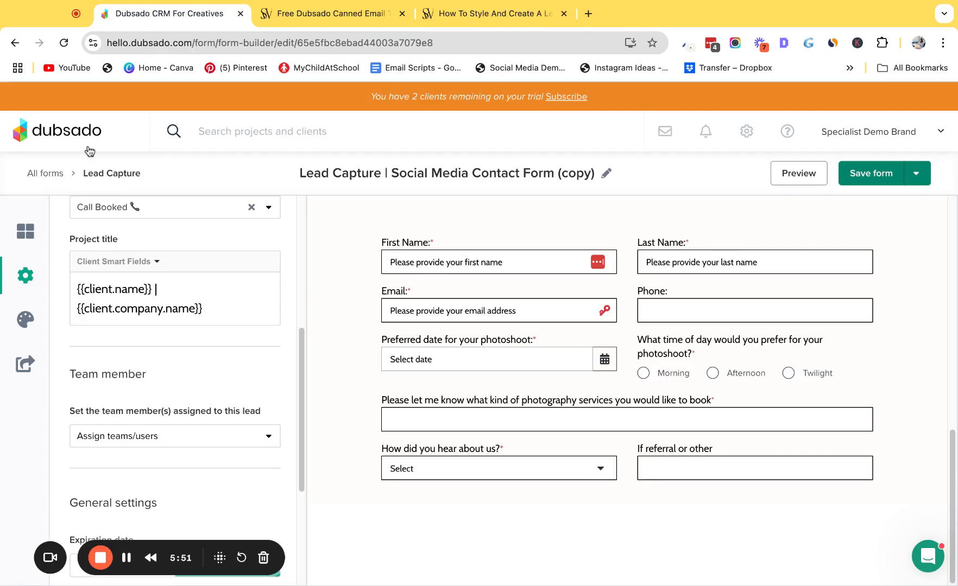
- Discard the form changes, browse the Canned Emails list, then view the Free Dubsado Canned Emails page
click(36, 174)
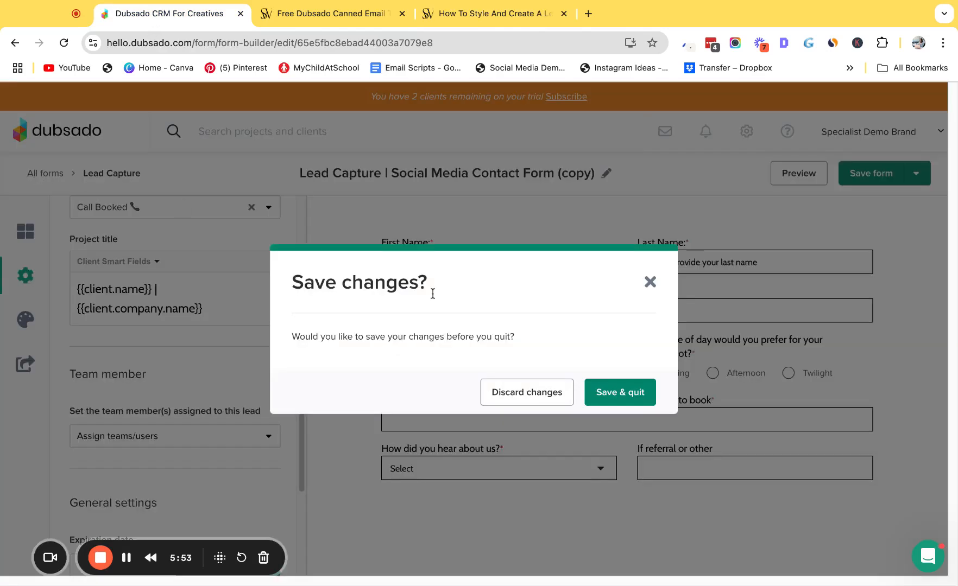
click(546, 382)
scroll(183, 367, down, 1)
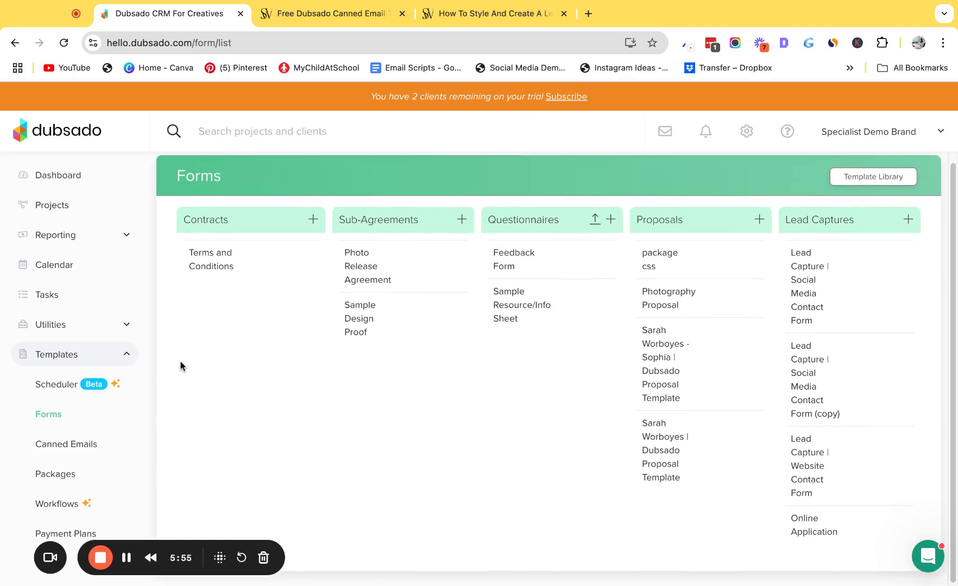
click(67, 445)
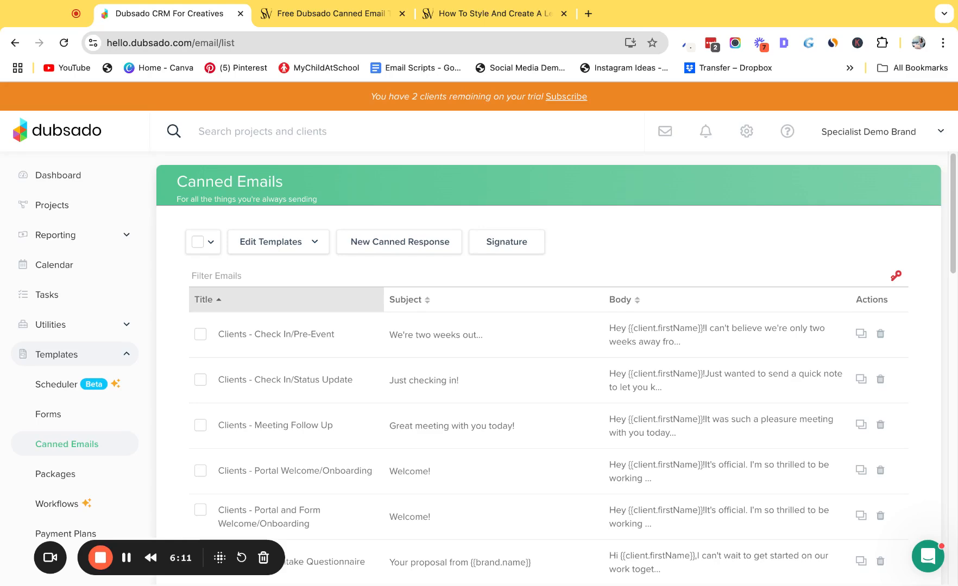
scroll(303, 370, down, 15)
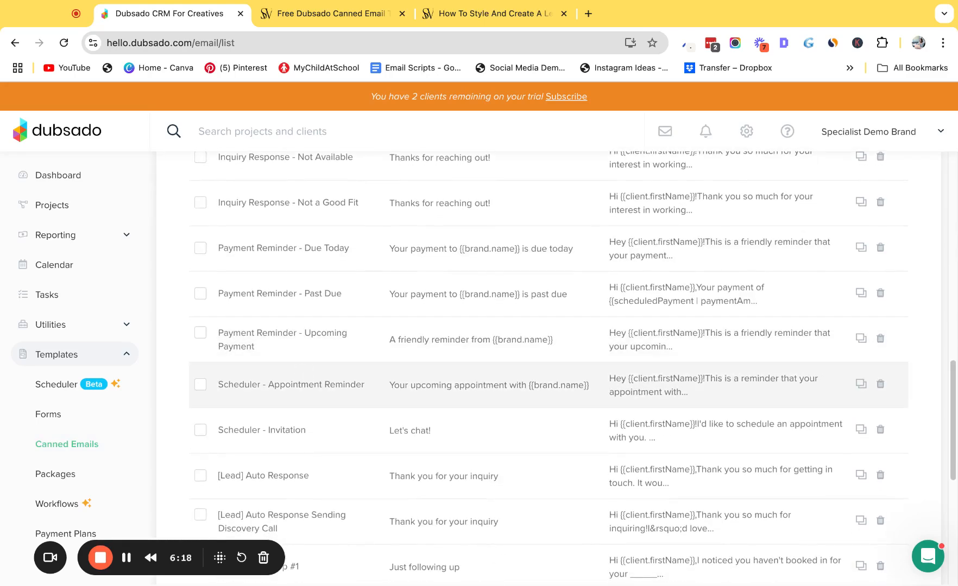
click(334, 20)
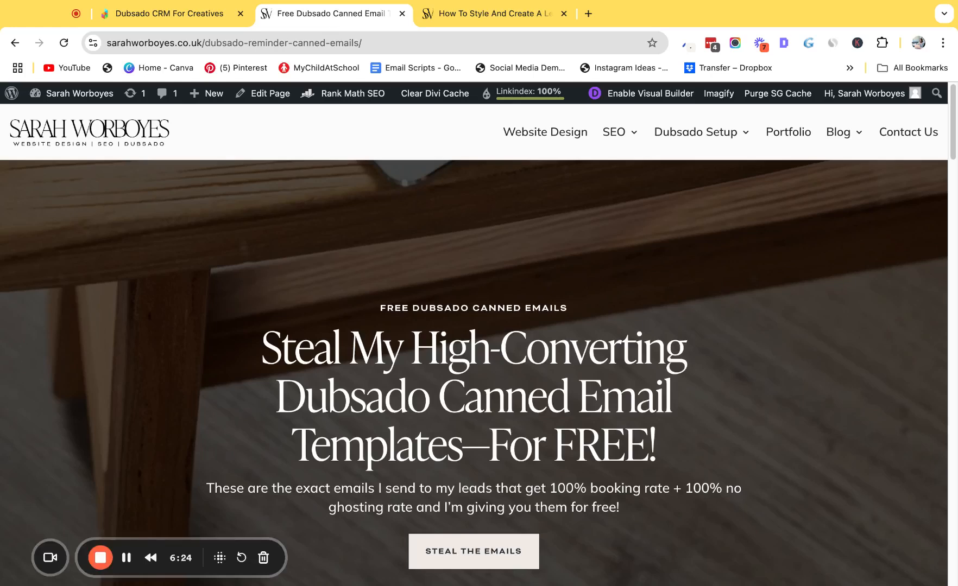
- Scroll the free canned emails page, then return to Dubsado's Canned Emails list
scroll(397, 170, down, 5)
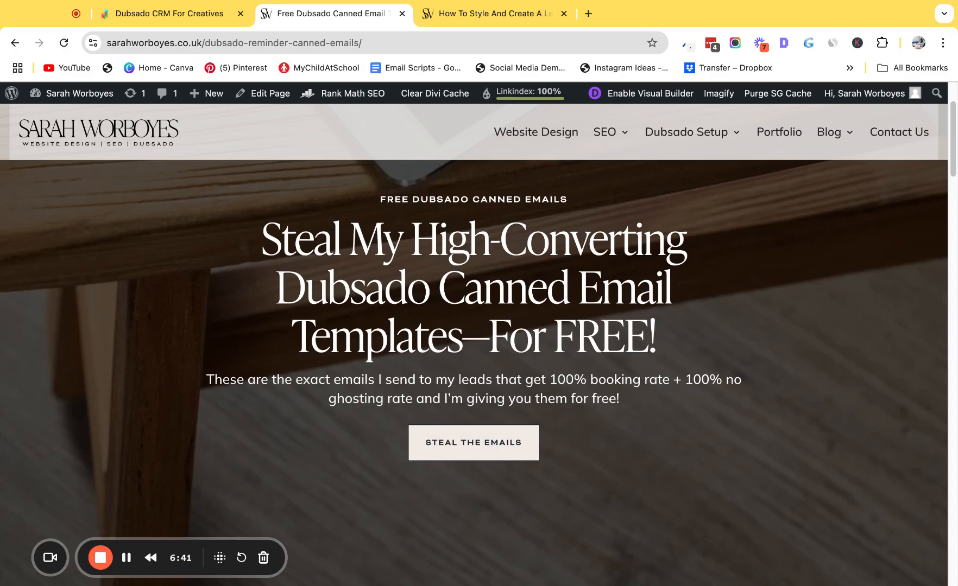
click(179, 13)
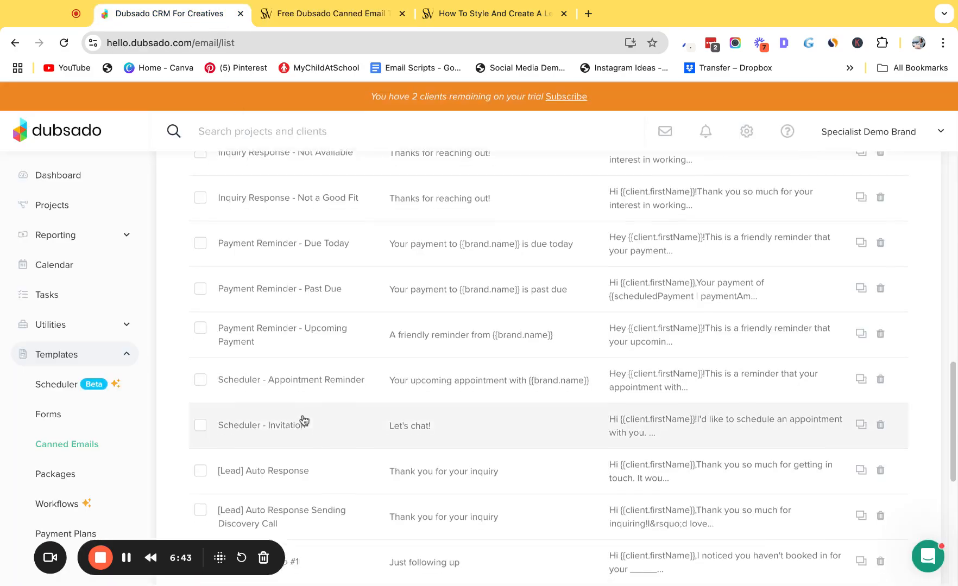
- Open the Schedulers templates page showing the existing 30-minute discovery call scheduler
scroll(303, 421, down, 6)
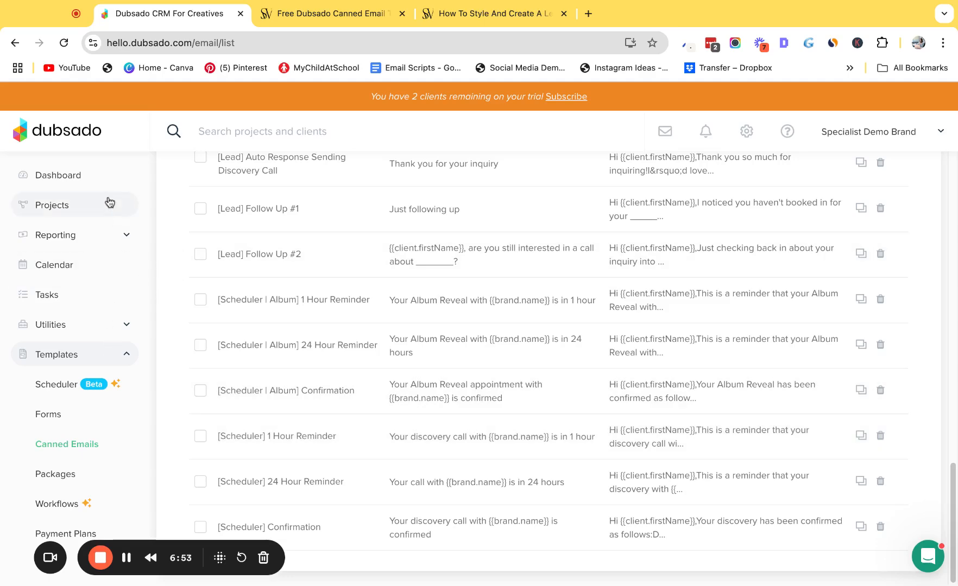
click(54, 385)
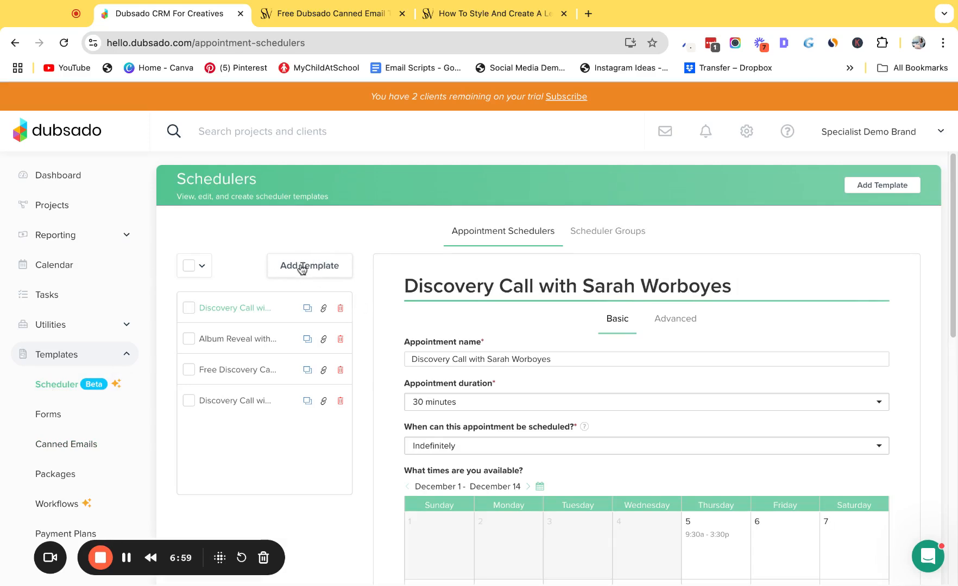
- Create a new scheduler named 'Discovery Call with' plus the host's name, lasting 30 minutes
click(302, 268)
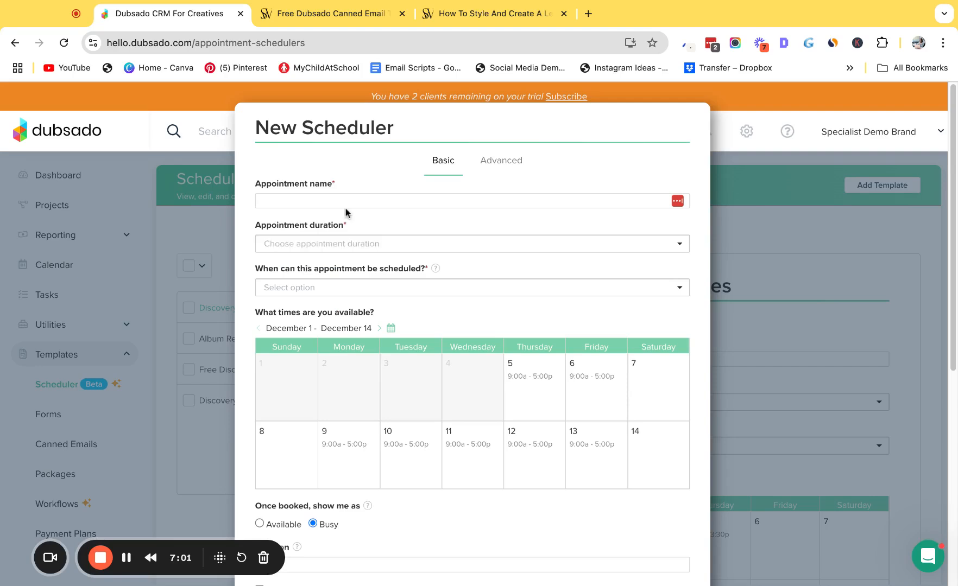
scroll(336, 187, down, 1)
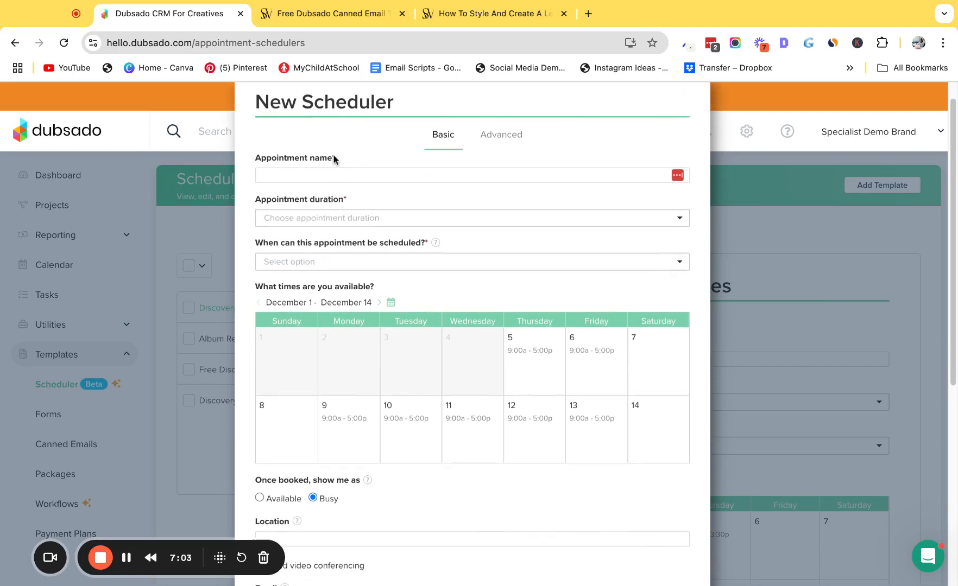
click(308, 172)
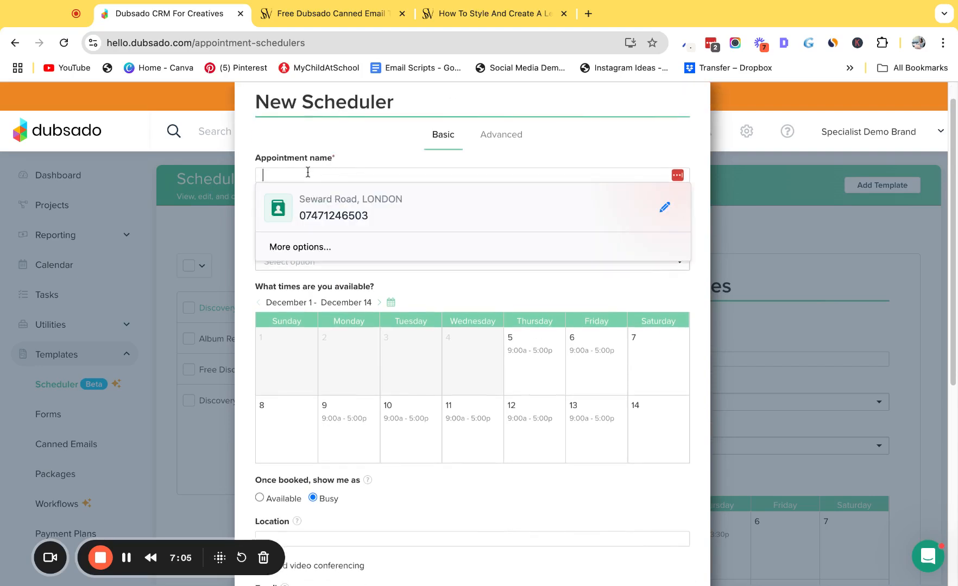
text(Di)
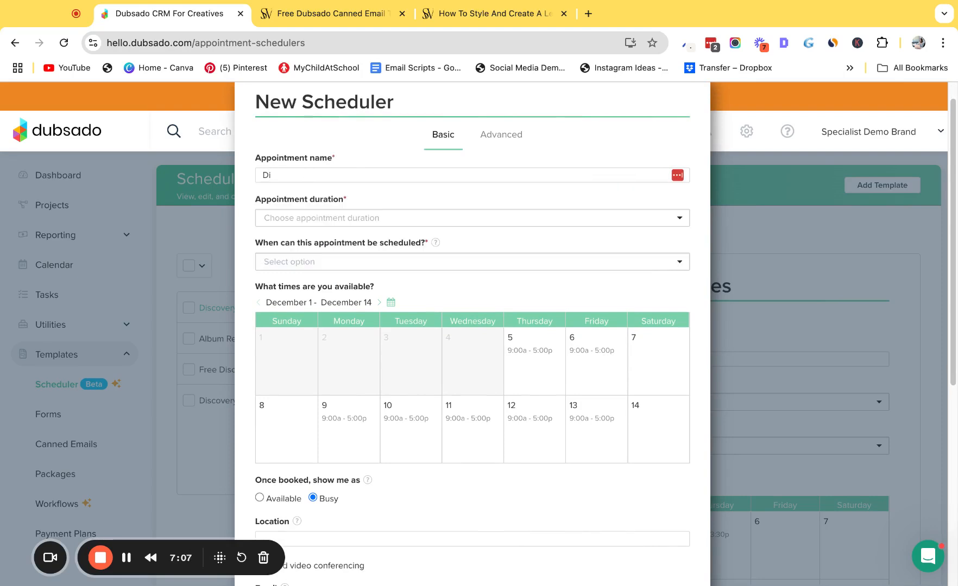
text(scovery Call with Sarah Wo)
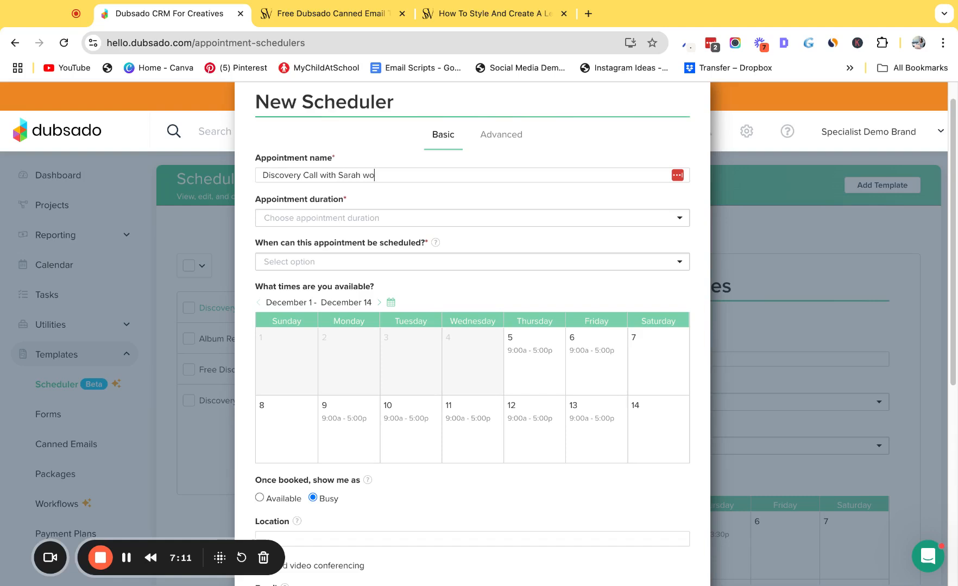
text(rboyes)
click(343, 218)
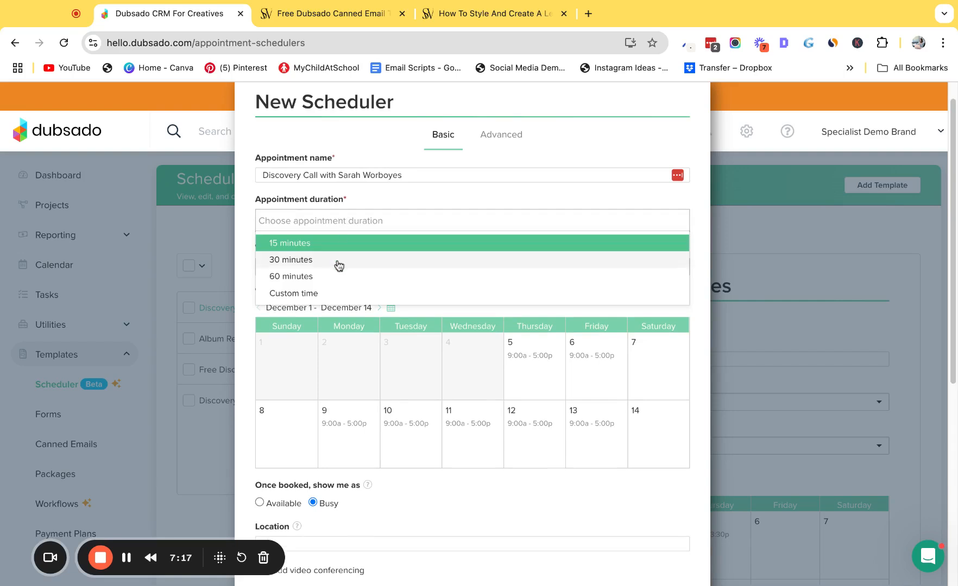
click(317, 261)
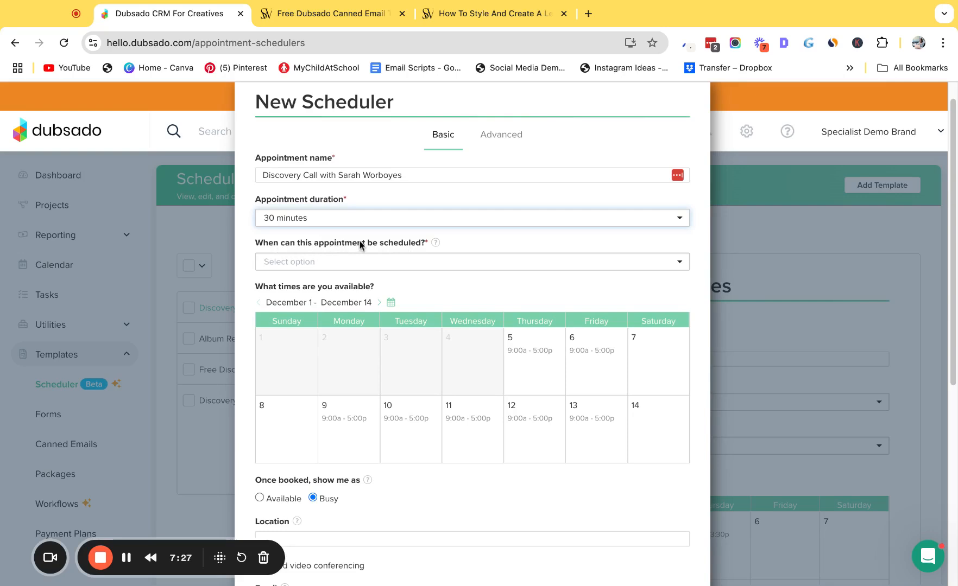
click(392, 266)
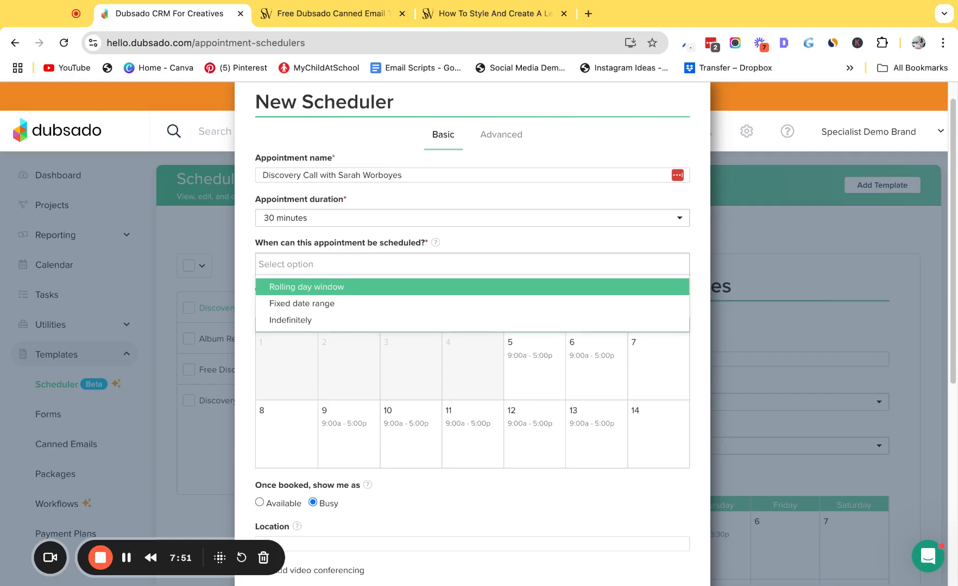
- Allow bookings within a rolling 30-day window
click(304, 286)
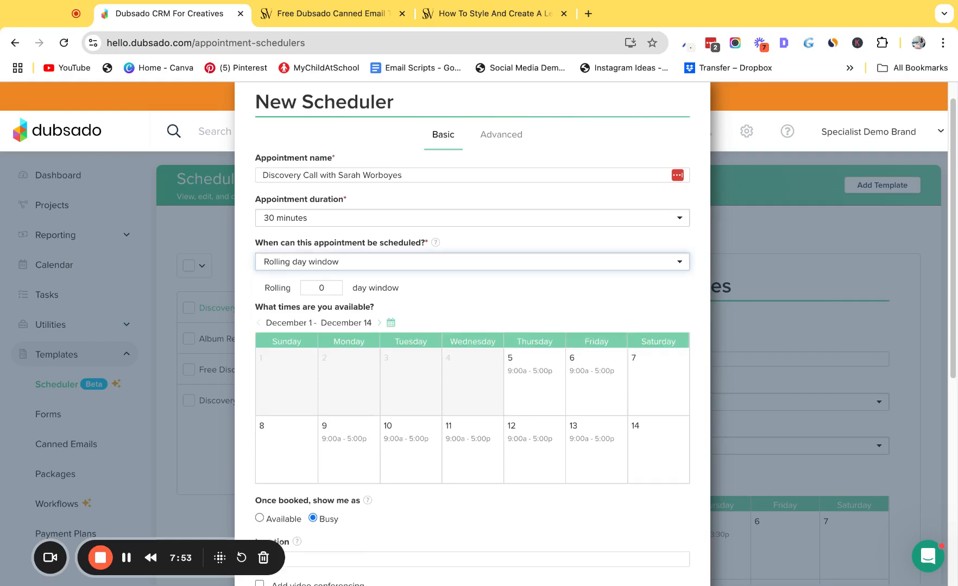
double_click(336, 289)
text(30)
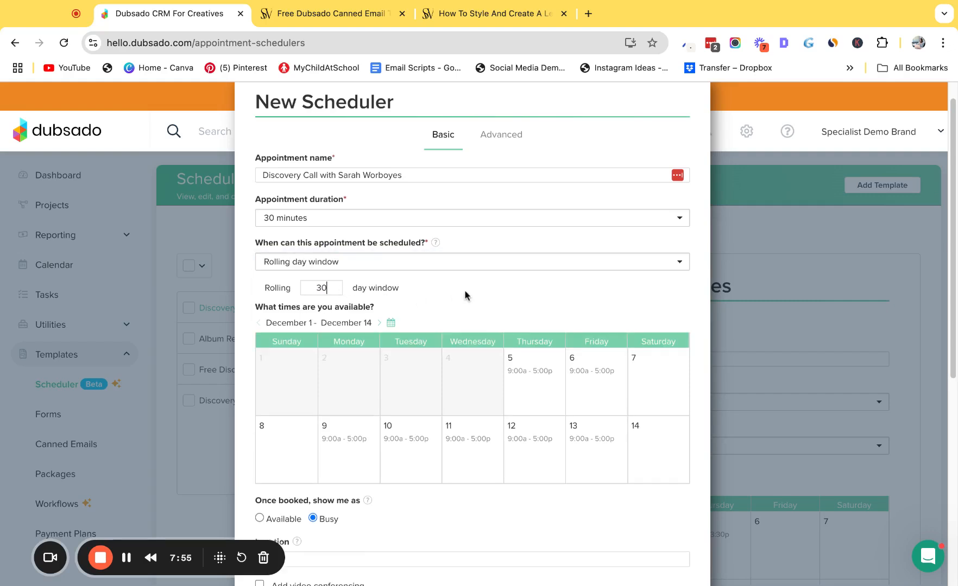
scroll(470, 295, down, 4)
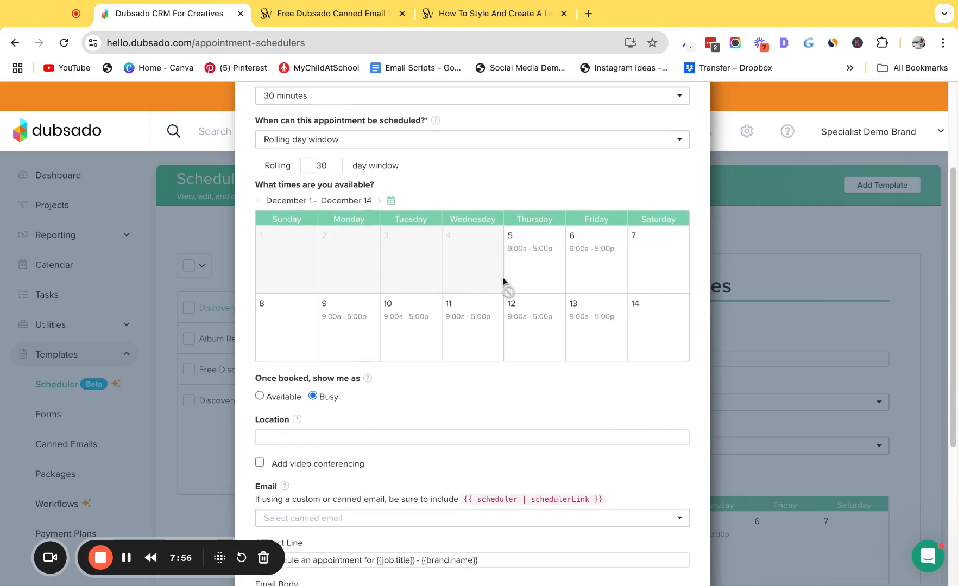
- Replace Thursday's 9:00–5:00 hours with 9:30 AM–3:30 PM for all Thursdays
click(531, 256)
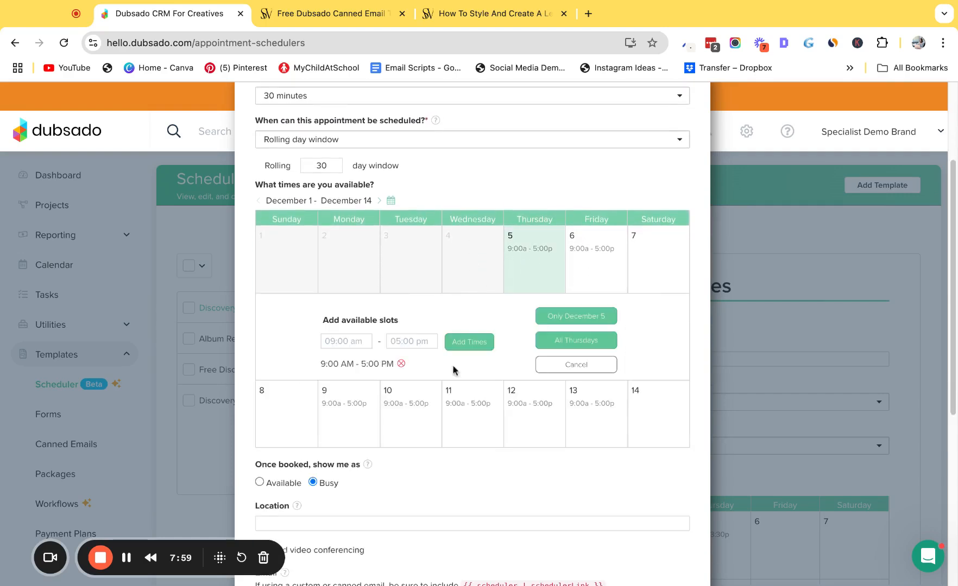
click(401, 363)
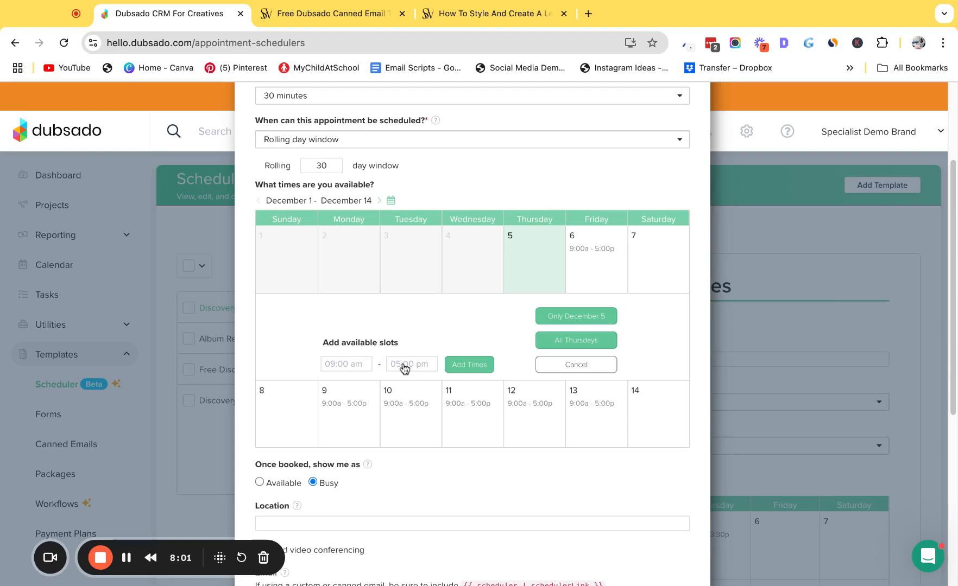
click(339, 364)
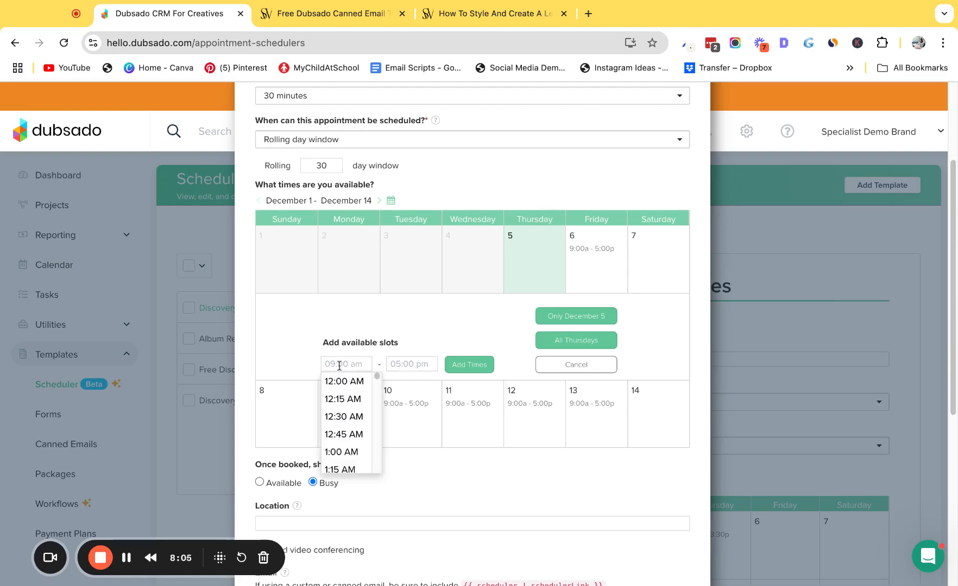
text(930)
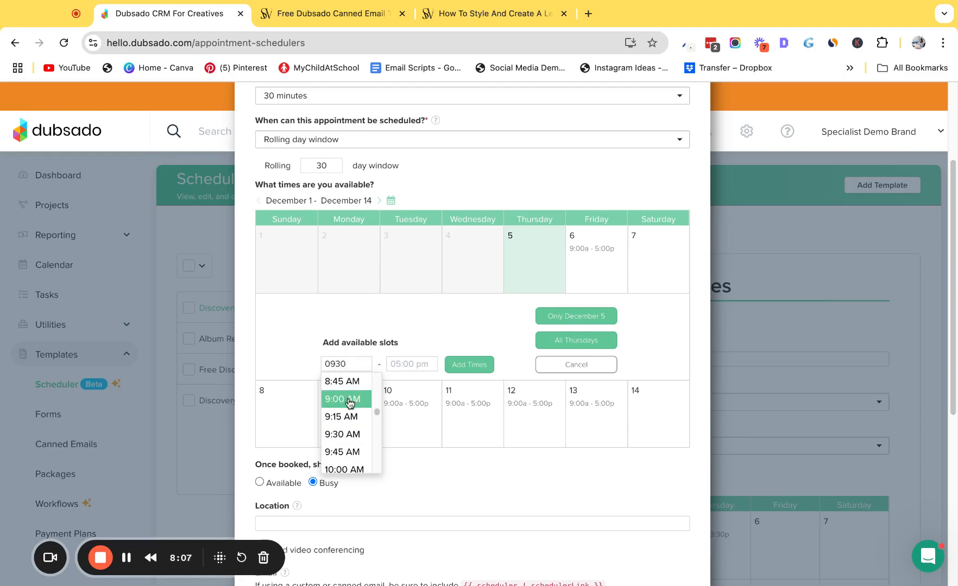
click(352, 432)
click(407, 364)
text(30)
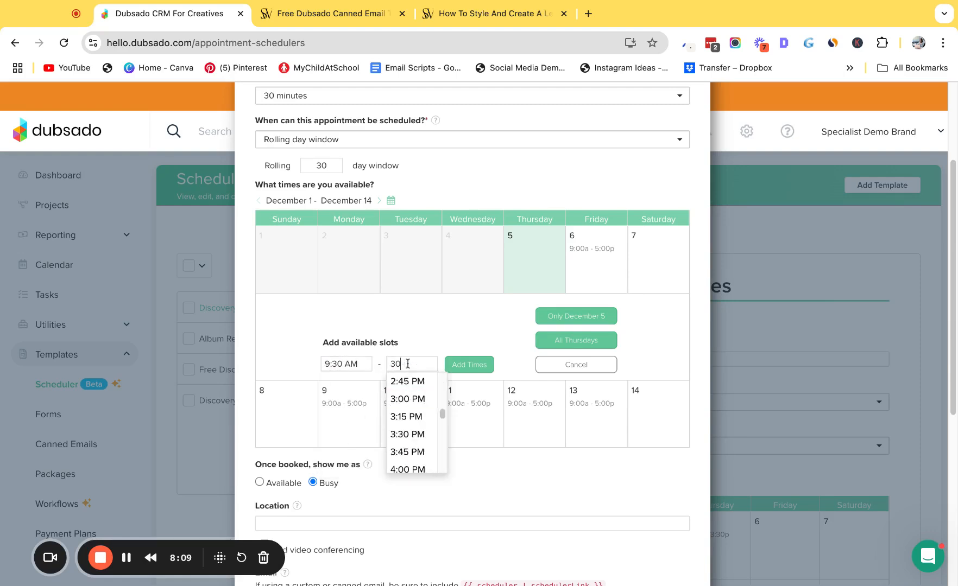
click(407, 434)
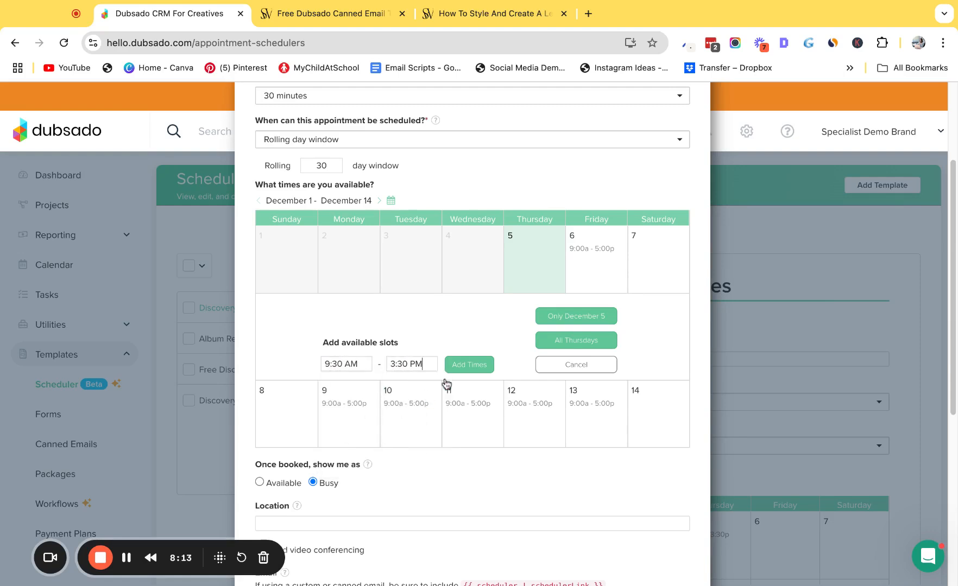
click(469, 366)
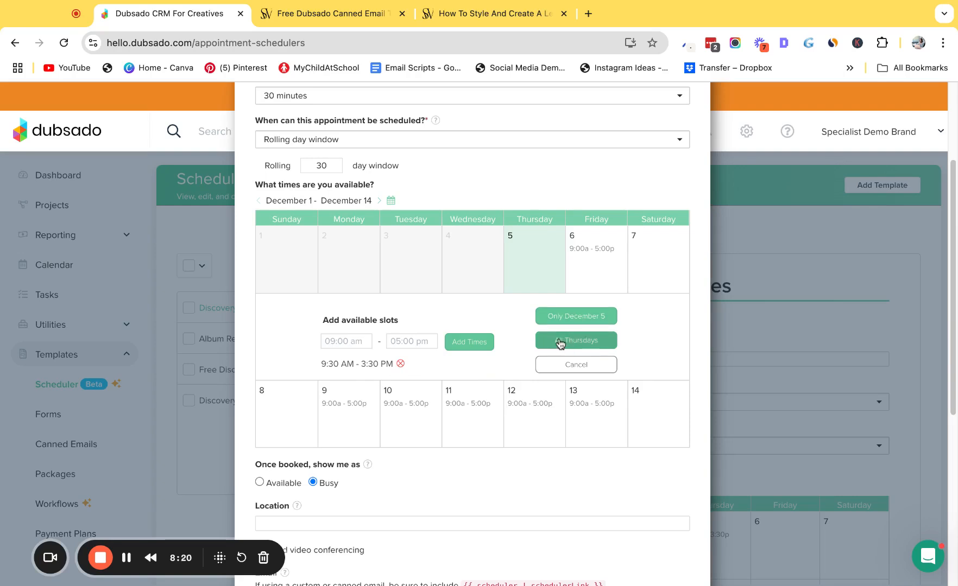
click(569, 344)
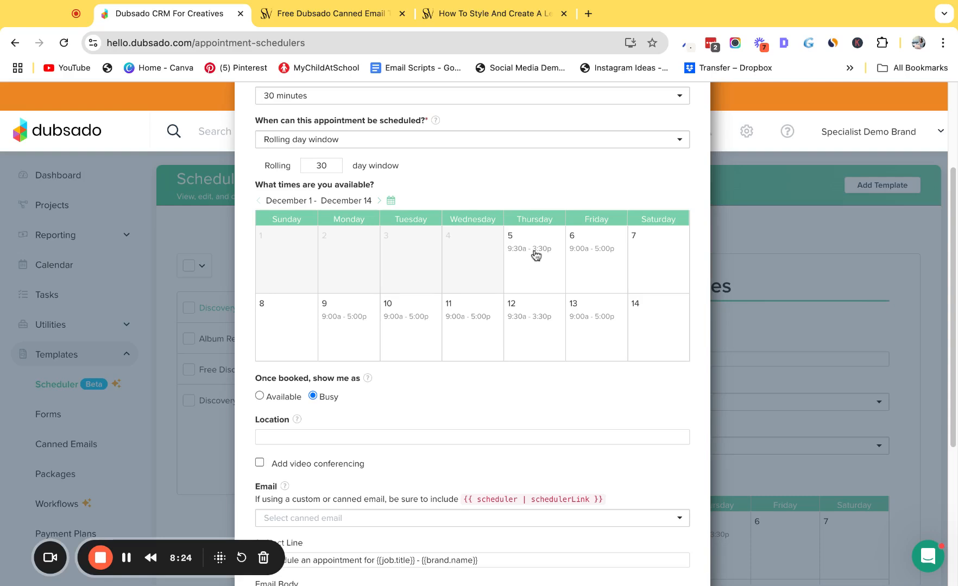
- Remove the 9:00–5:00 slot so every Friday has no available hours
click(586, 256)
click(401, 363)
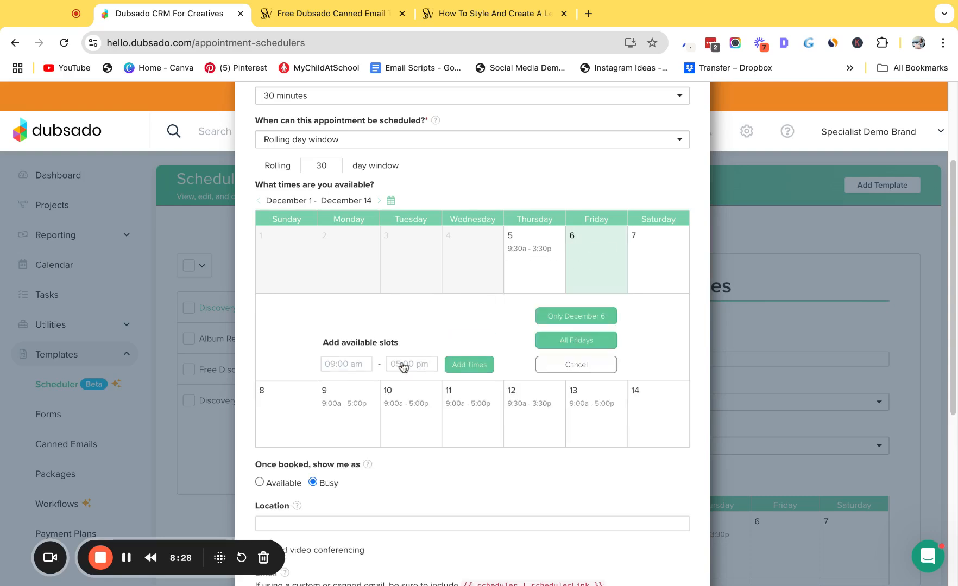
click(570, 340)
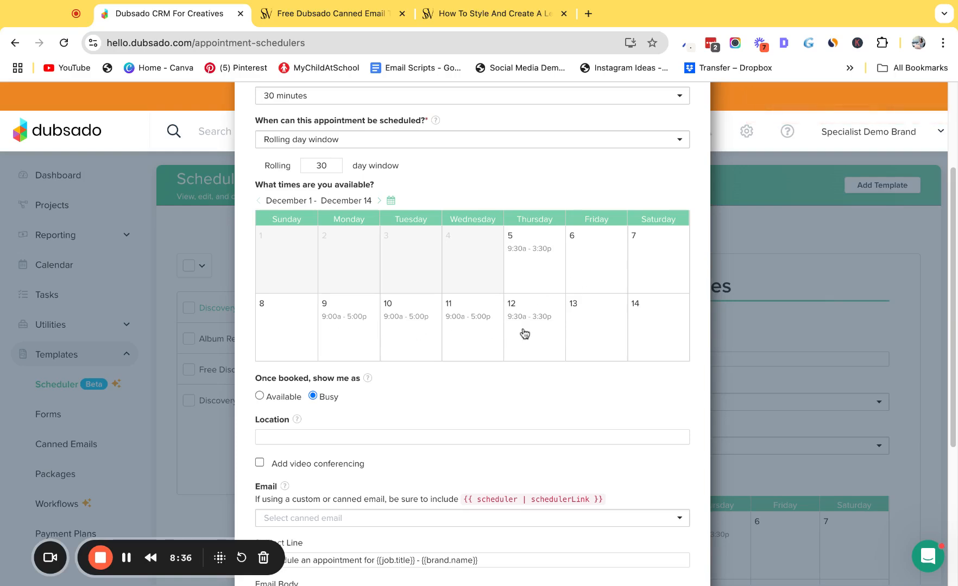
- Add a second 5:00–7:00 PM slot to all Thursdays
click(520, 262)
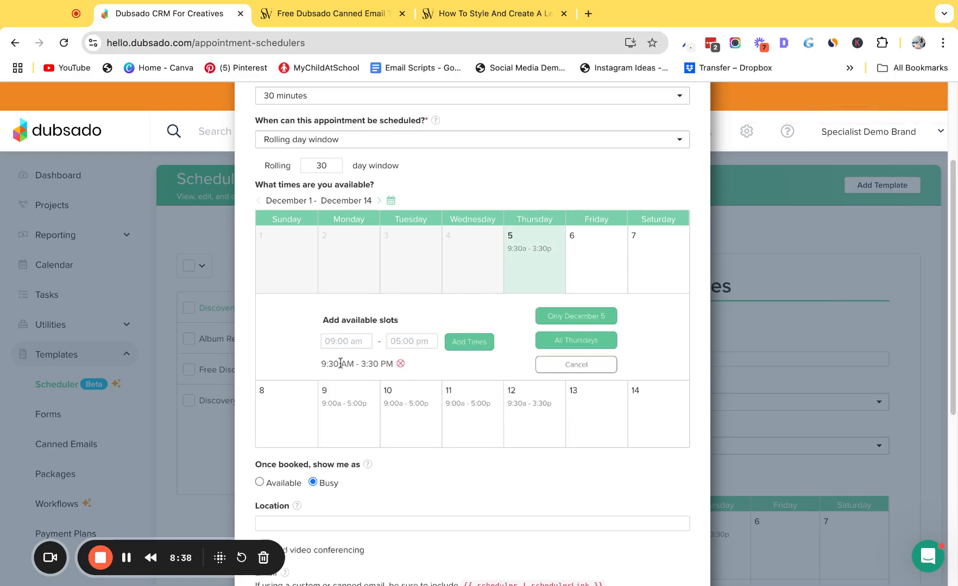
click(340, 341)
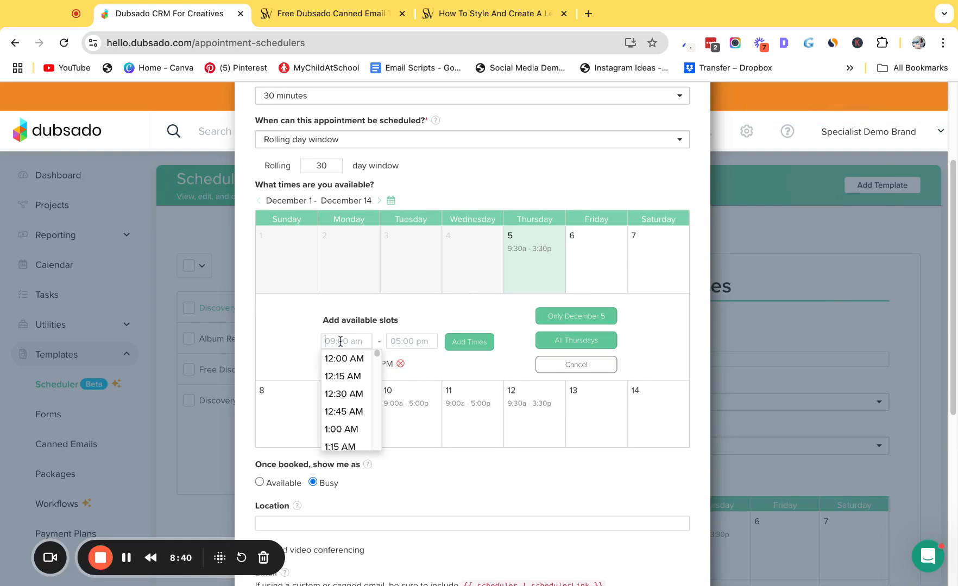
text(5:00 PM)
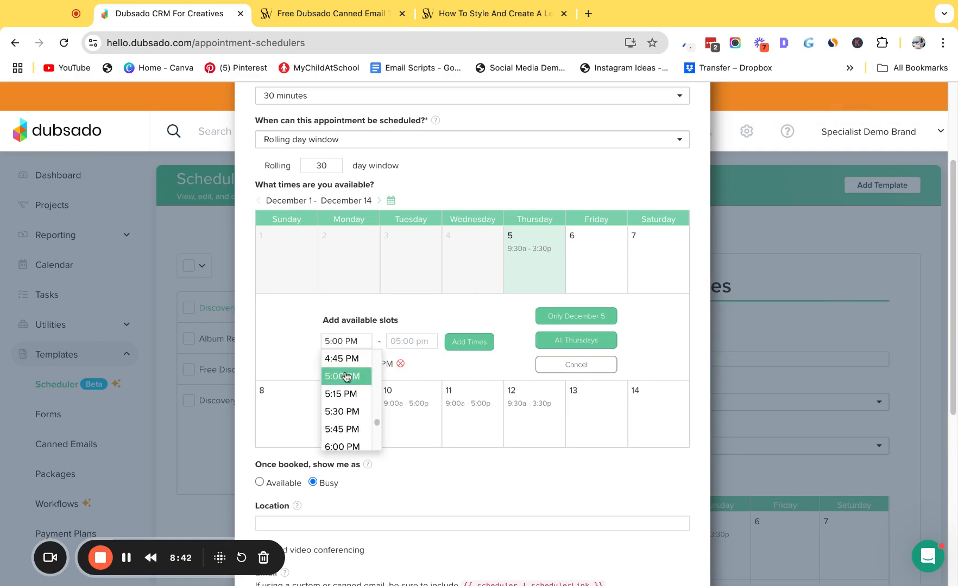
click(401, 340)
text(1900)
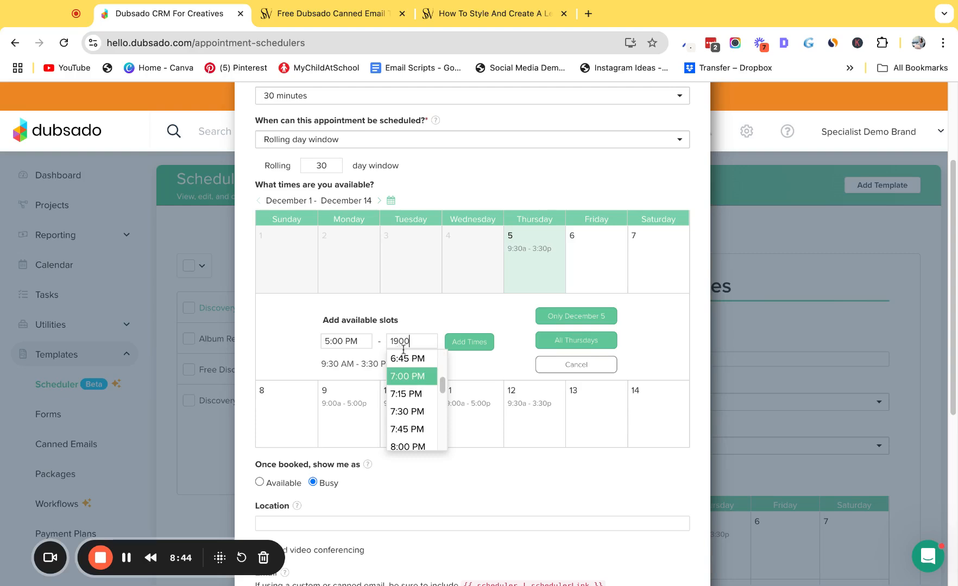
click(409, 376)
click(468, 342)
click(554, 341)
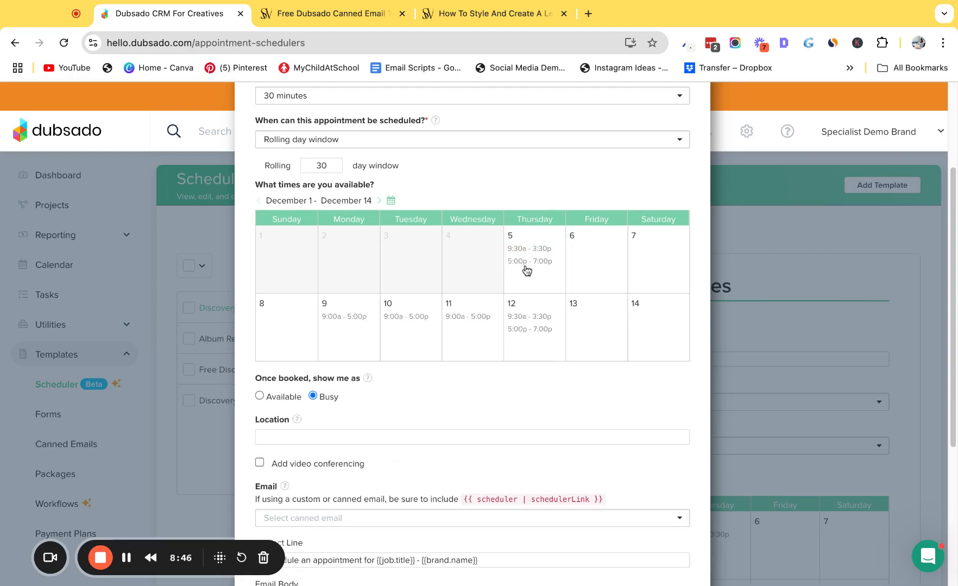
scroll(526, 304, down, 5)
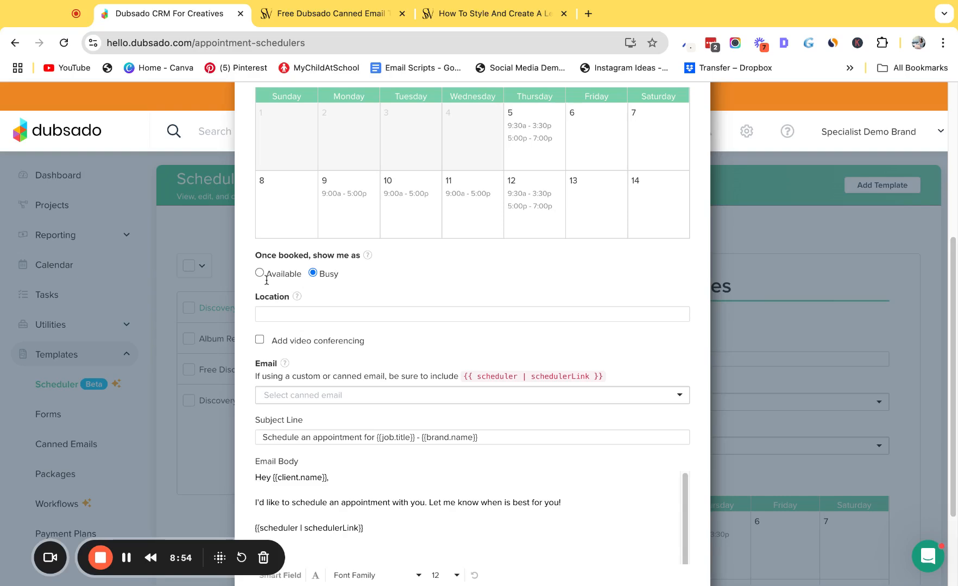
click(268, 311)
scroll(400, 395, down, 3)
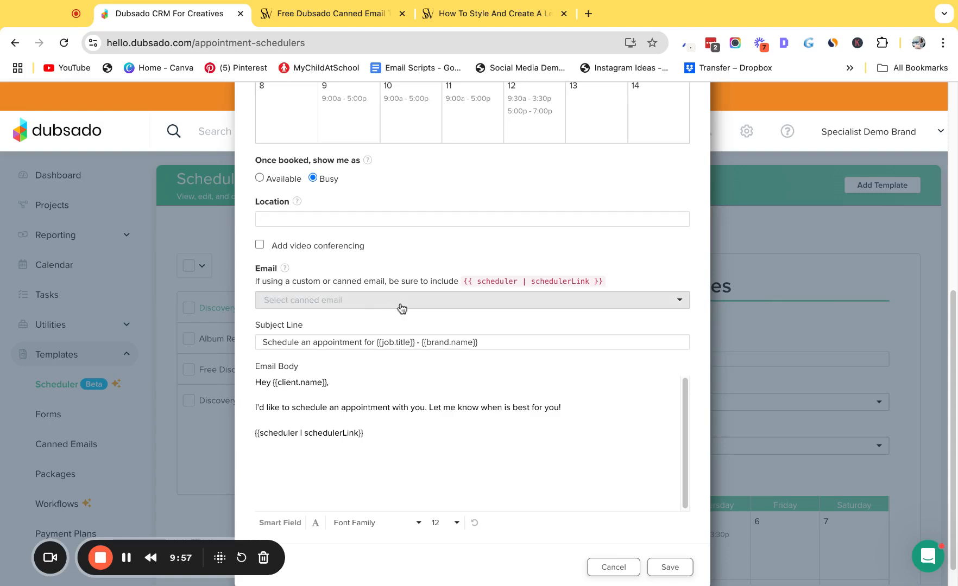
scroll(381, 297, up, 10)
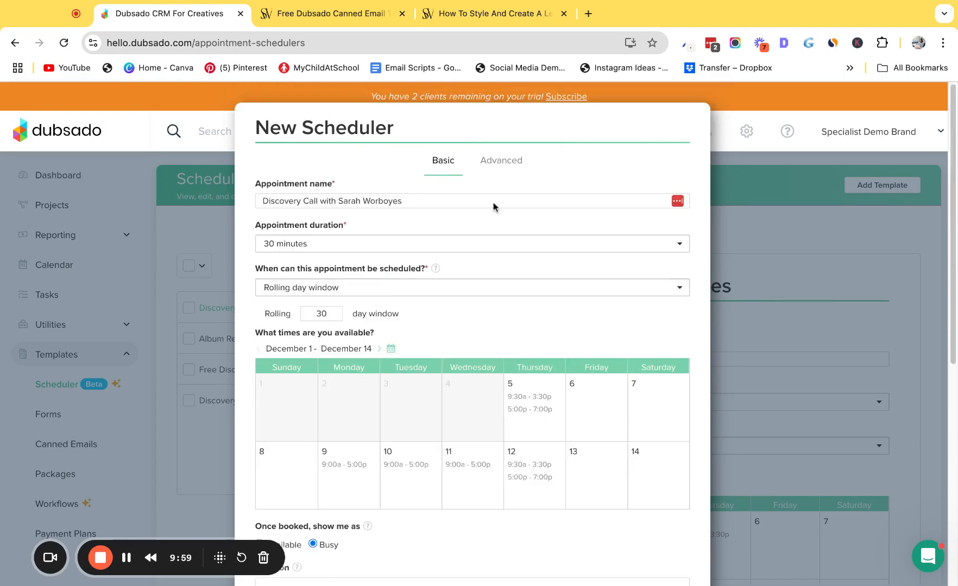
- In the scheduler's Advanced settings, prevent booking less than 24 hours ahead
click(524, 162)
scroll(439, 198, down, 3)
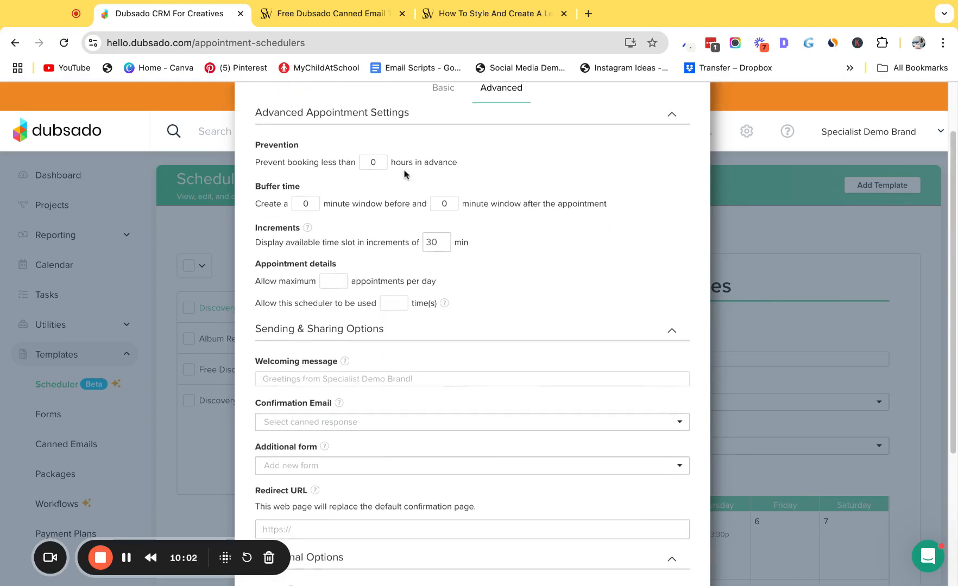
double_click(375, 163)
text(24)
- Set 15-minute buffers before and after appointments and 15-minute time-slot increments
drag(310, 200, 291, 202)
text(15)
double_click(450, 205)
text(15)
key(Tab)
text(15)
click(334, 281)
scroll(341, 313, down, 3)
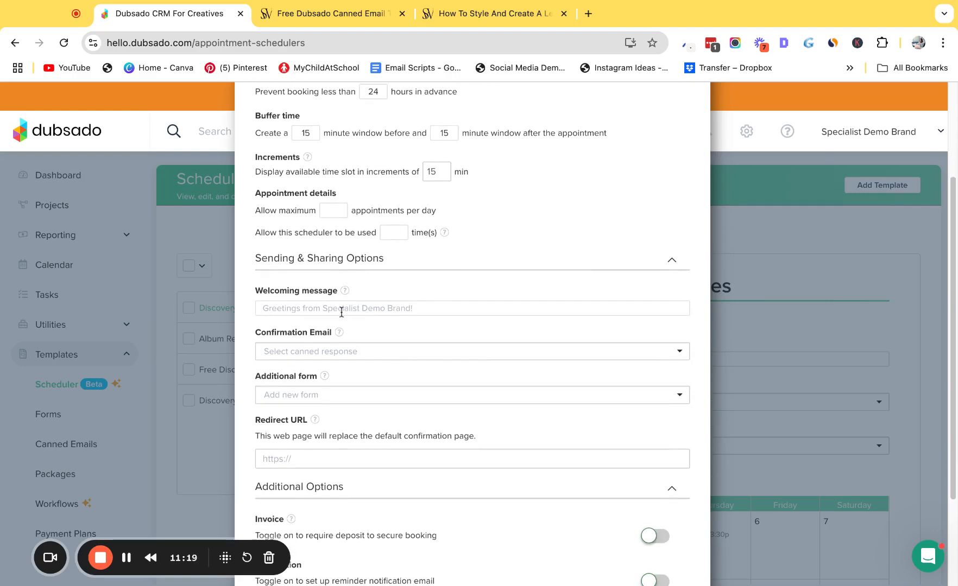
scroll(341, 313, down, 1)
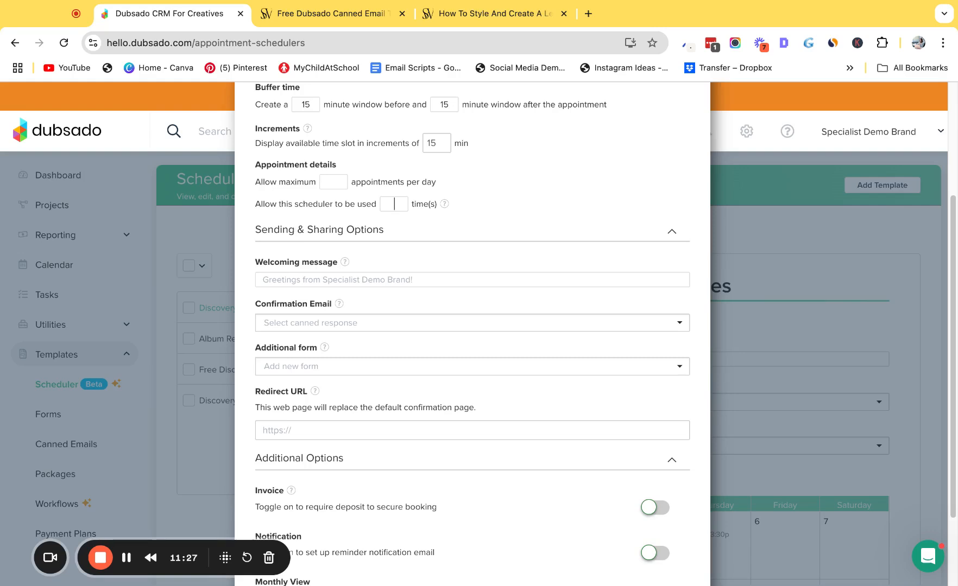
scroll(322, 312, down, 1)
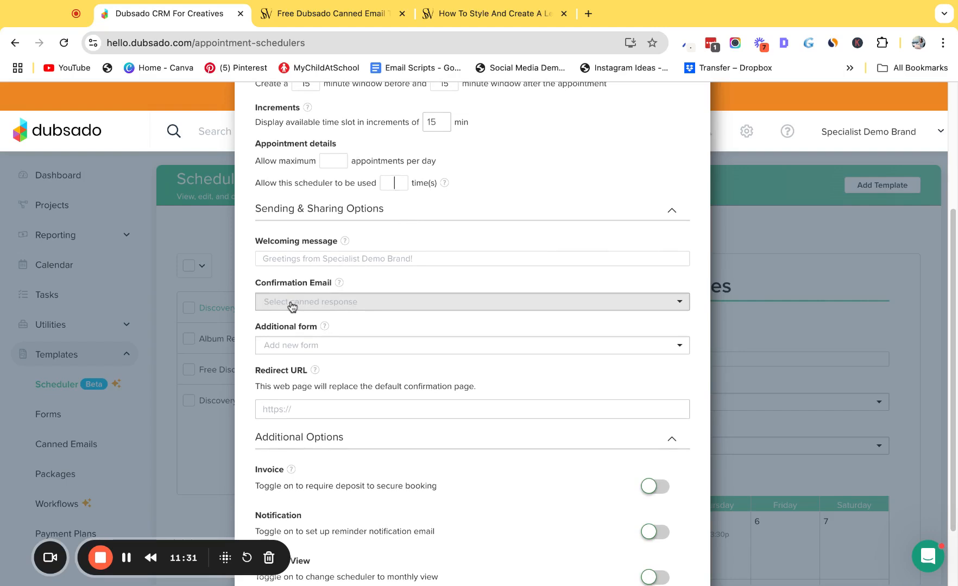
- Use the [Scheduler] 'Your discovery call' canned email as confirmation and attach the Social Media Contact Form (copy)
click(281, 306)
text([s)
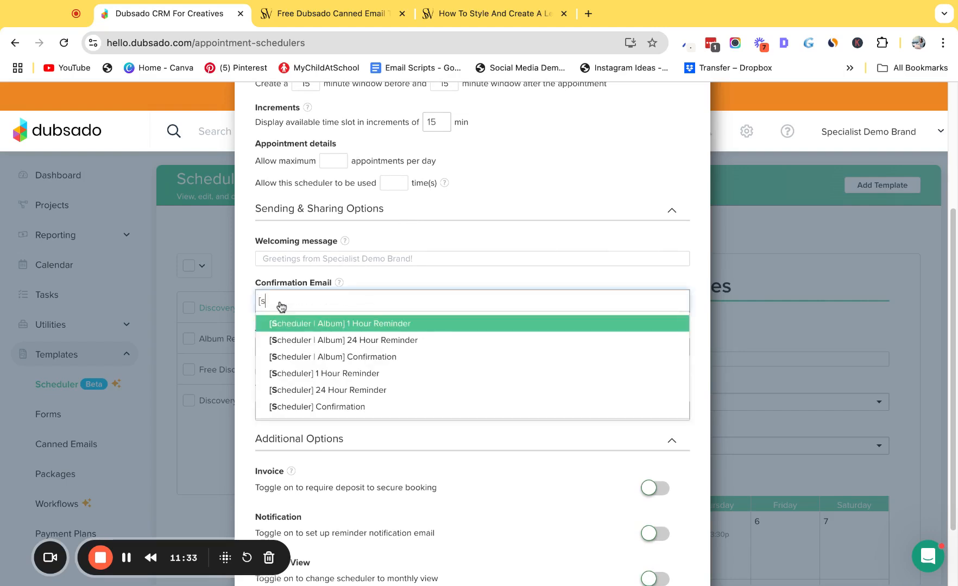
text(ched)
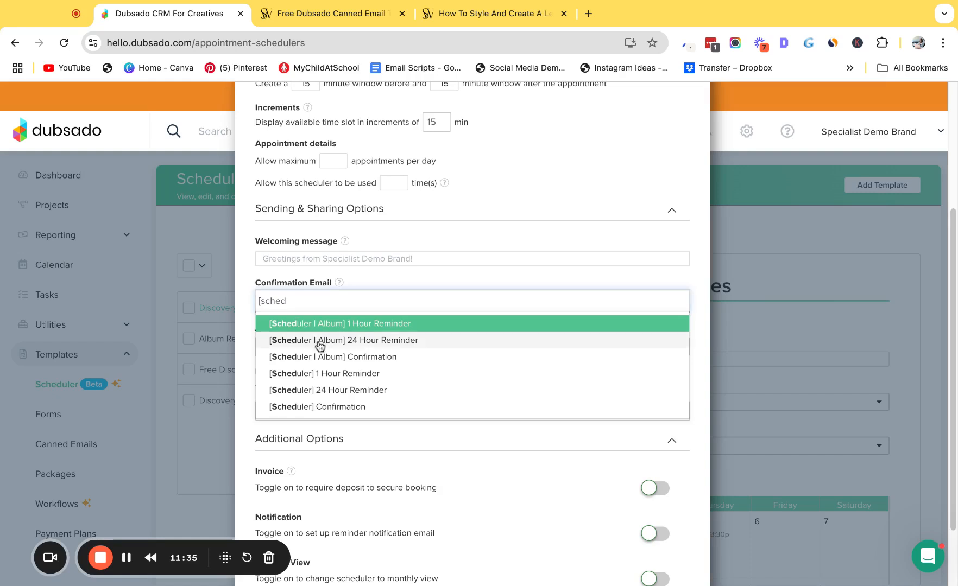
click(321, 405)
scroll(359, 365, down, 3)
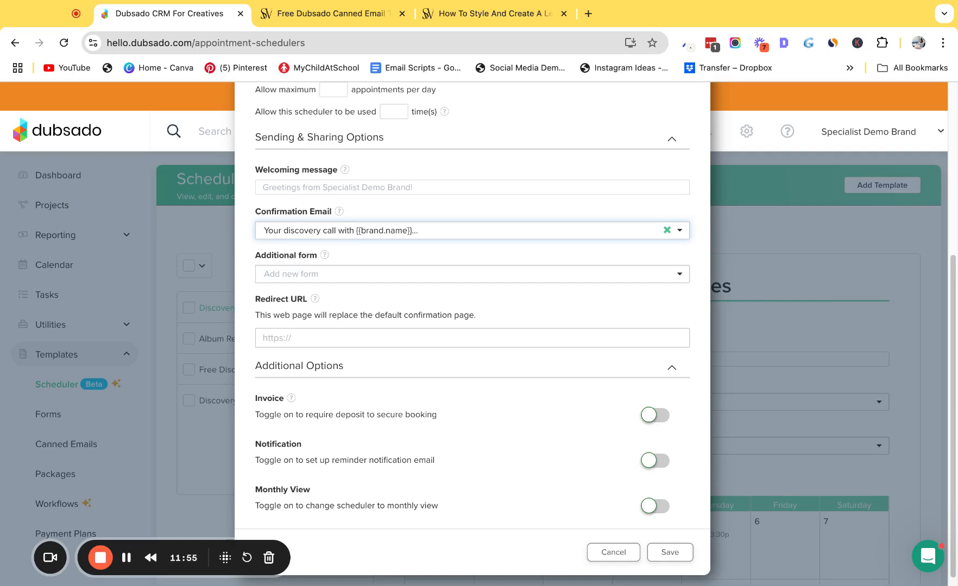
click(291, 274)
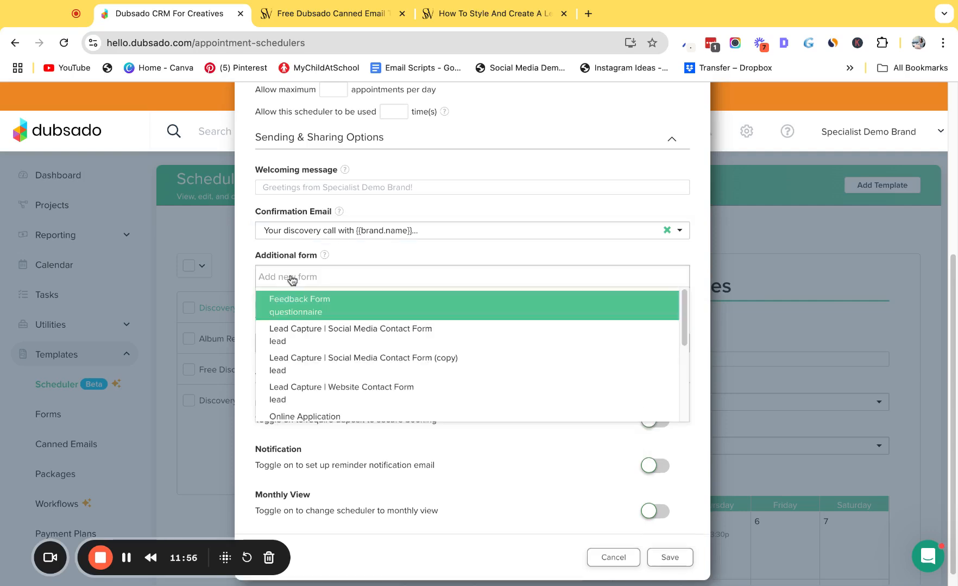
click(330, 363)
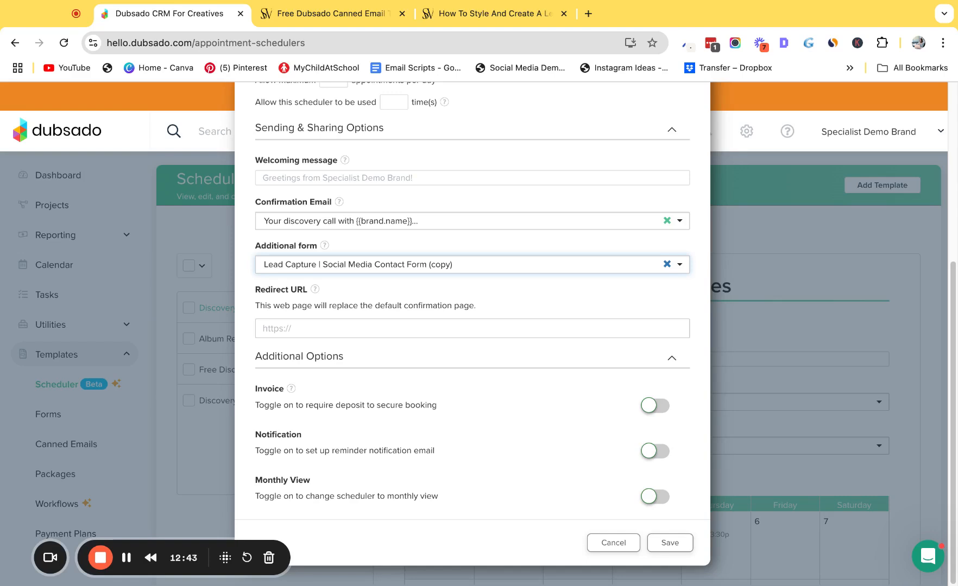
- Turn on reminder notifications and add a 24-hour reminder using the [Scheduler] 24 Hour Reminder email
click(649, 451)
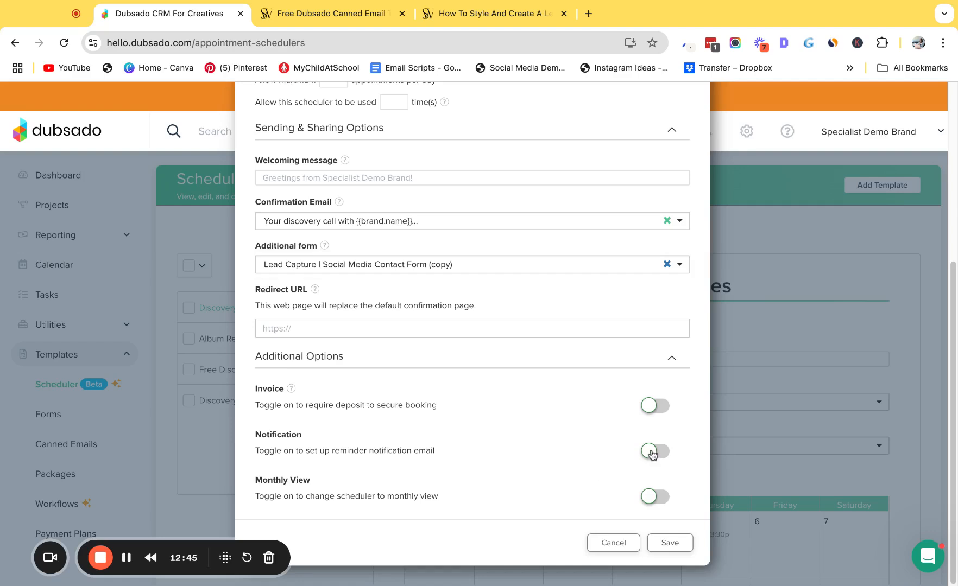
scroll(439, 430, down, 2)
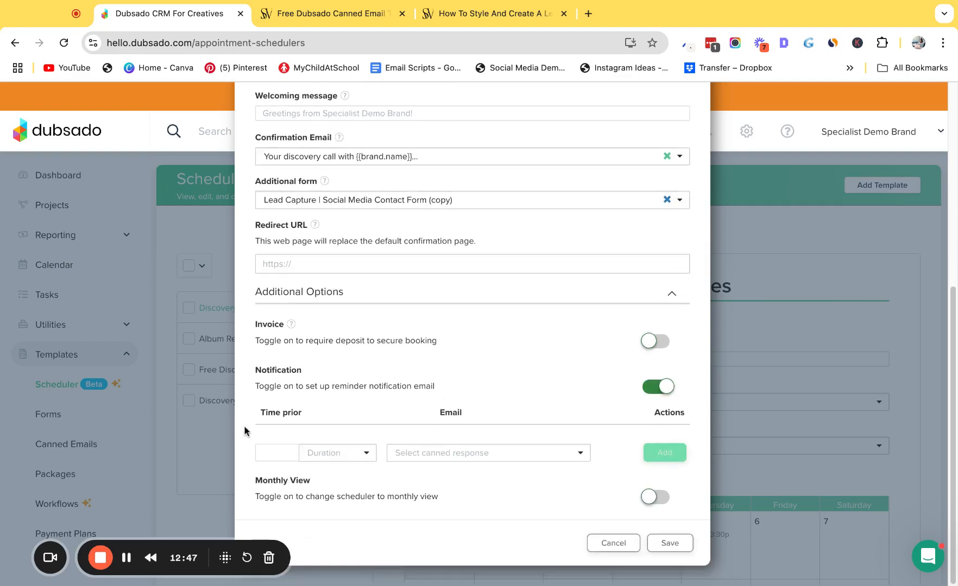
click(272, 455)
text(24)
click(335, 459)
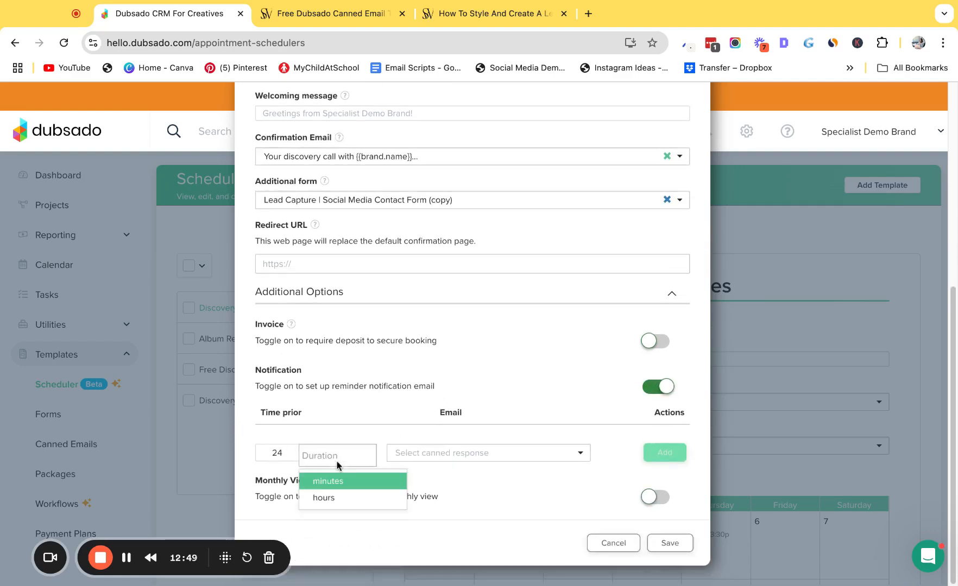
click(336, 497)
click(433, 456)
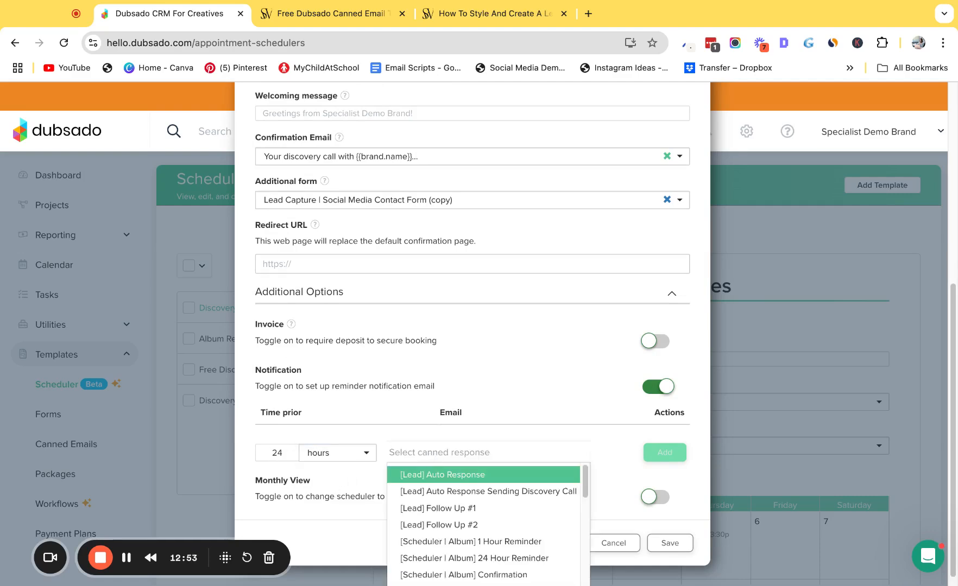
text([sched)
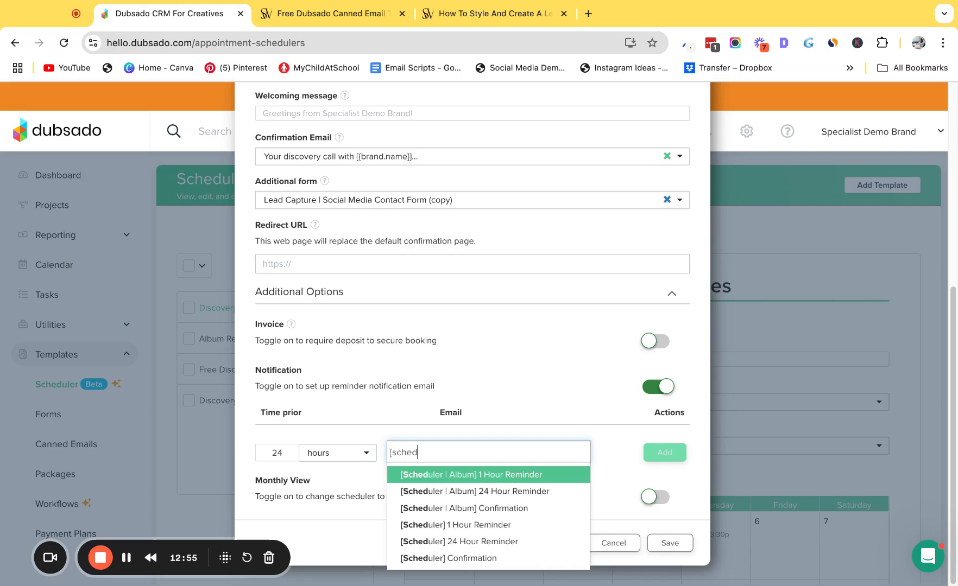
click(460, 541)
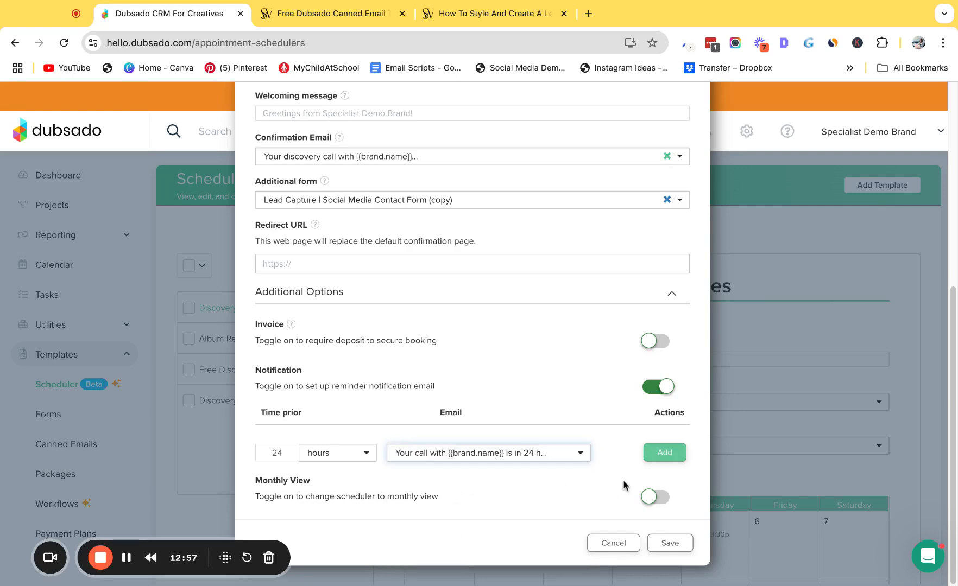
click(667, 455)
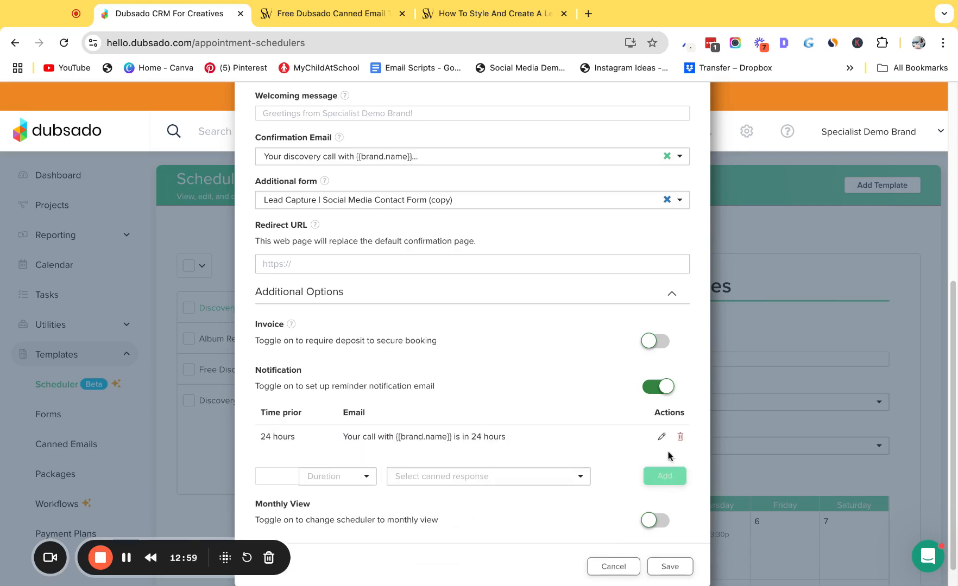
- Add a second reminder at 1 hour using the [Scheduler] 1 Hour Reminder email
click(271, 477)
text(1)
click(323, 478)
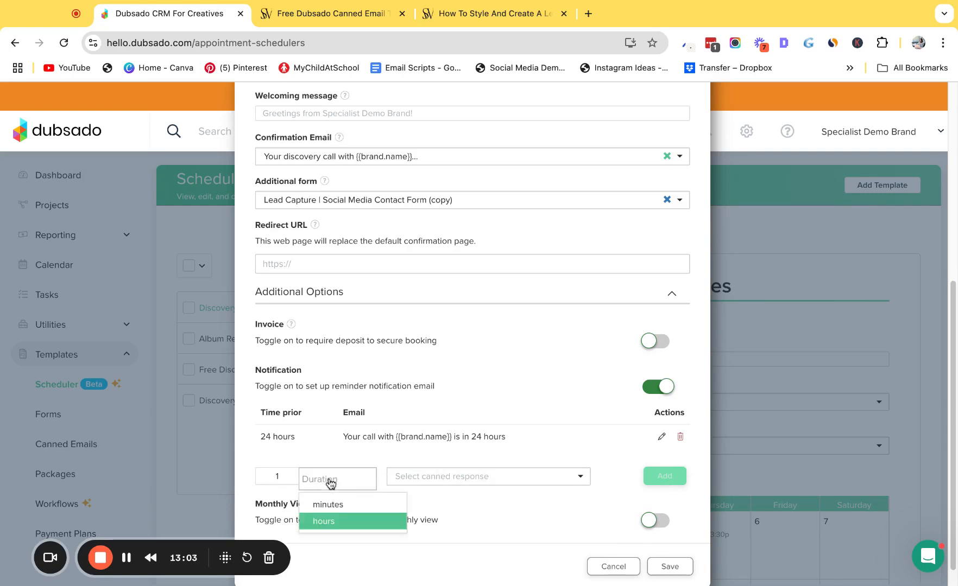
click(353, 519)
click(412, 483)
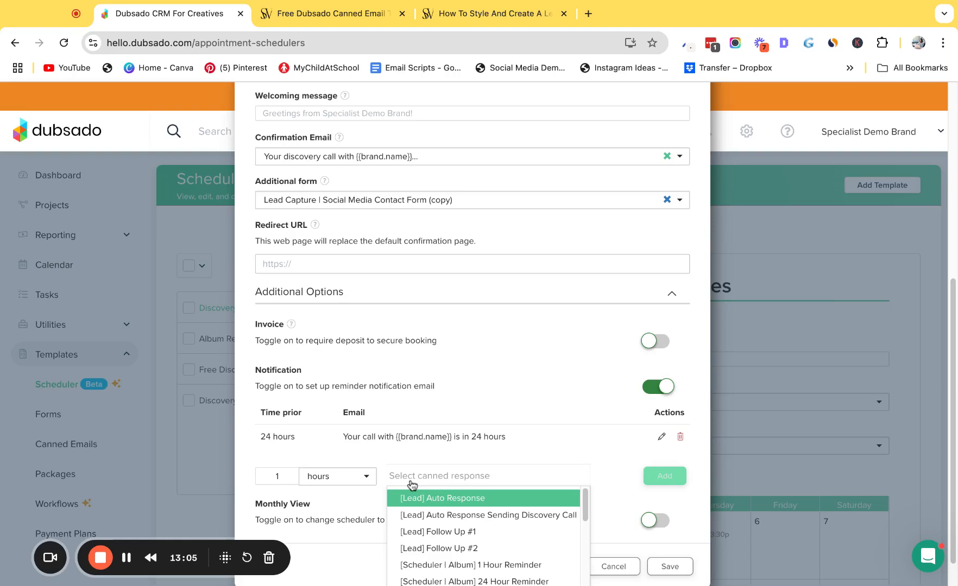
text([schedu)
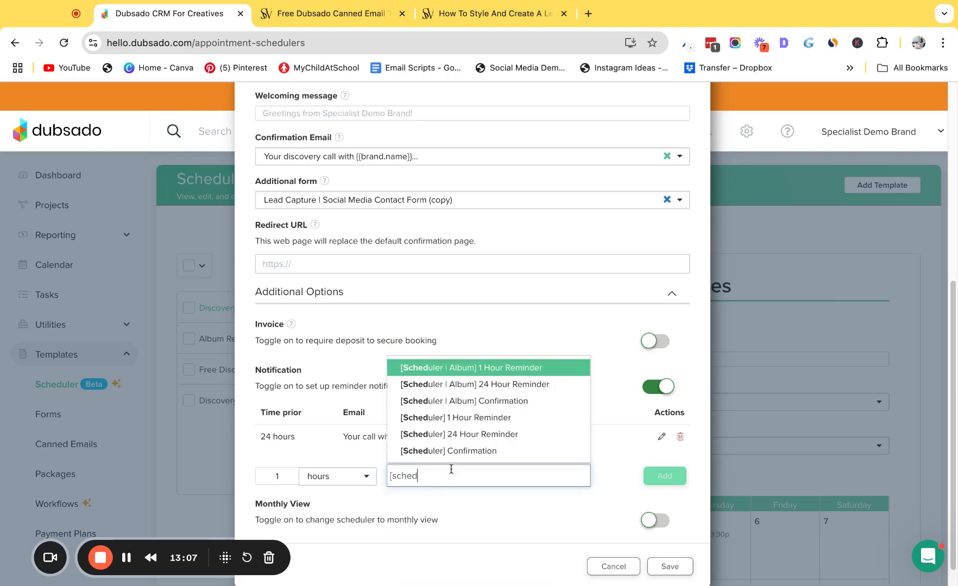
click(453, 420)
click(660, 475)
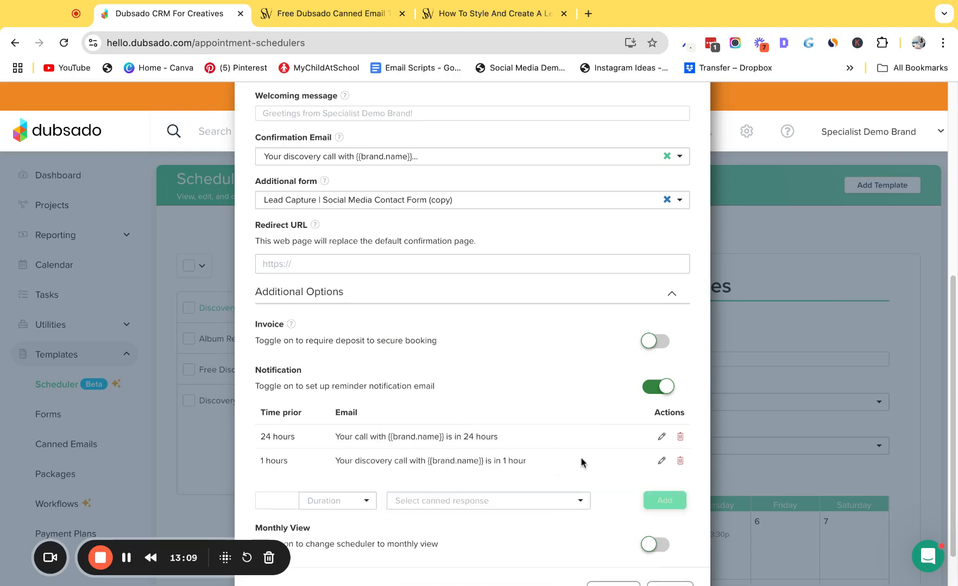
- Switch the scheduler to Monthly View and save it
scroll(576, 461, down, 1)
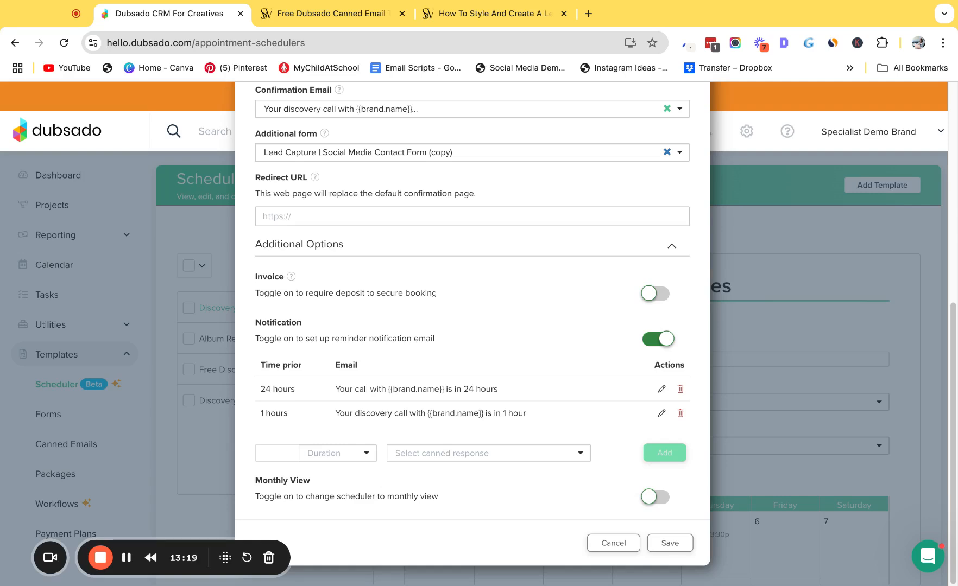
click(655, 497)
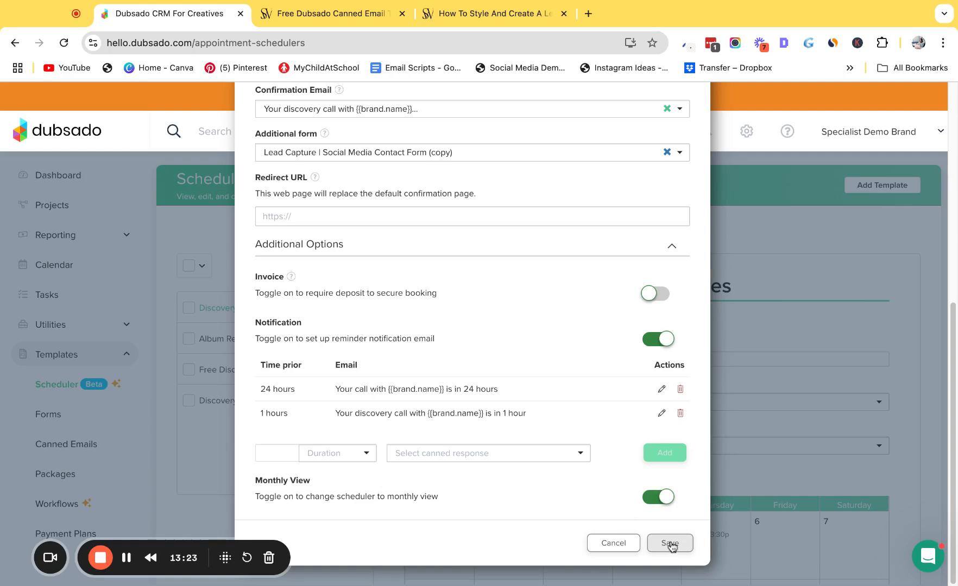
click(673, 546)
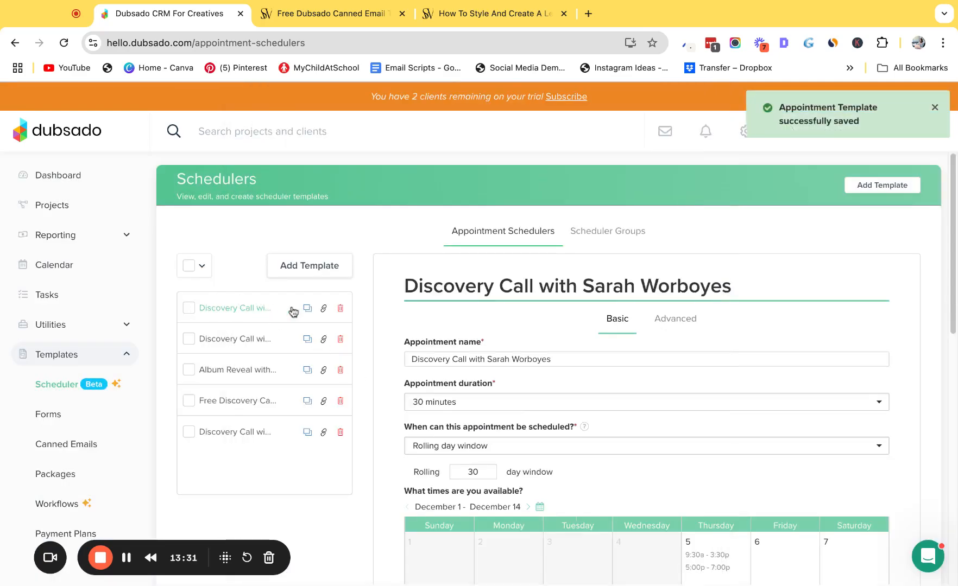
- Show the scheduler's sharing details, select its iframe code and direct link, then open a new tab
click(323, 309)
click(299, 338)
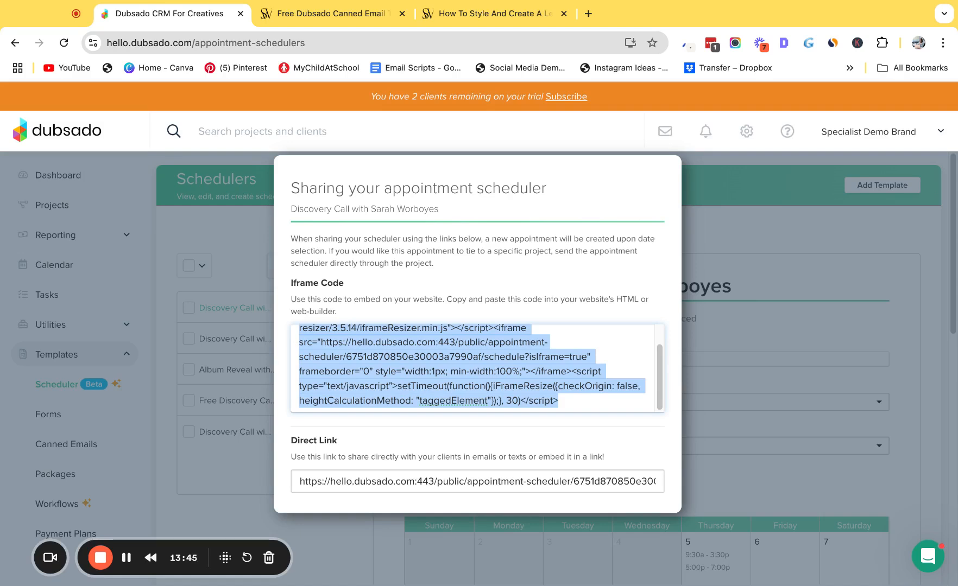
click(409, 482)
triple_click(425, 482)
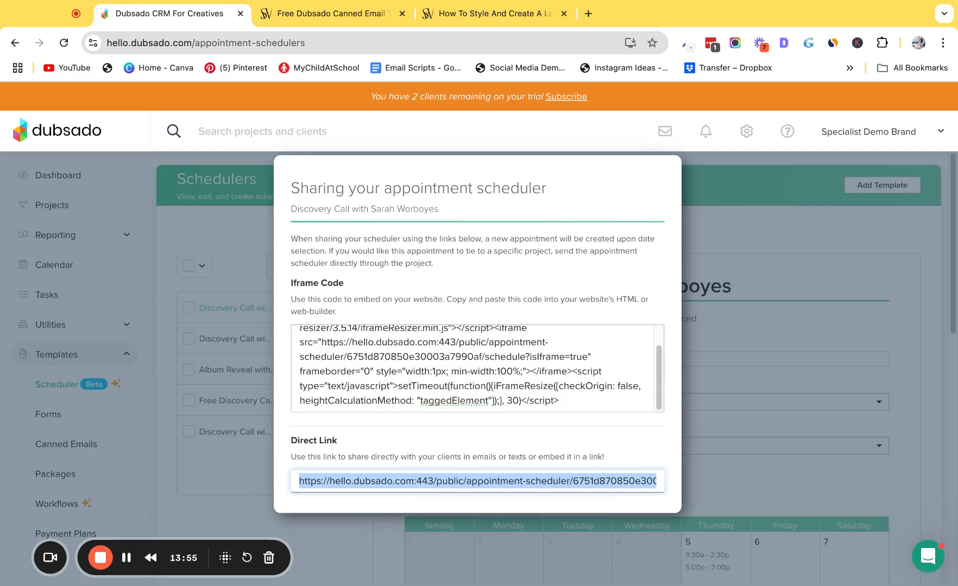
click(588, 14)
- Open the Short.io dashboard, then go back and select the Dubsado scheduler's whole direct link
text(s)
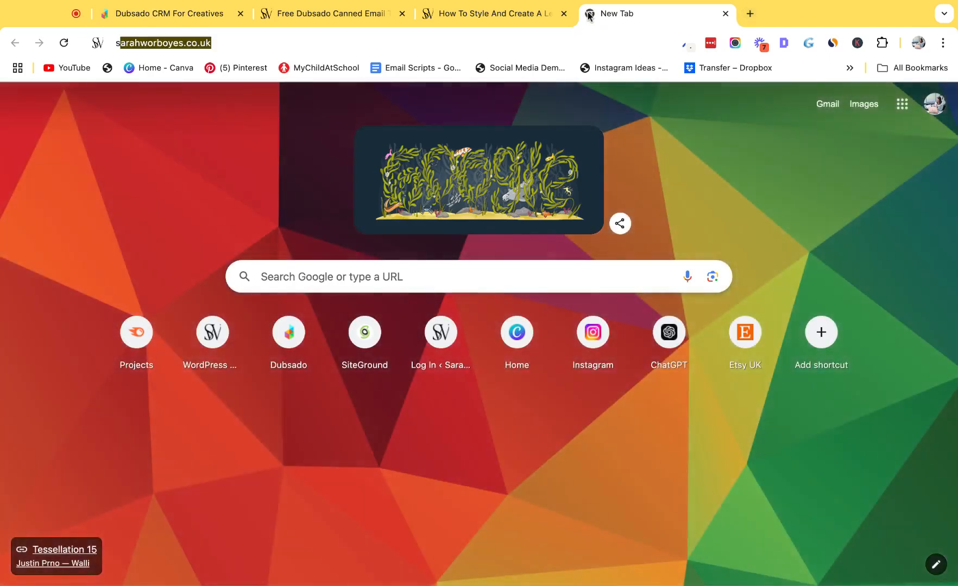
text(hort)
key(Return)
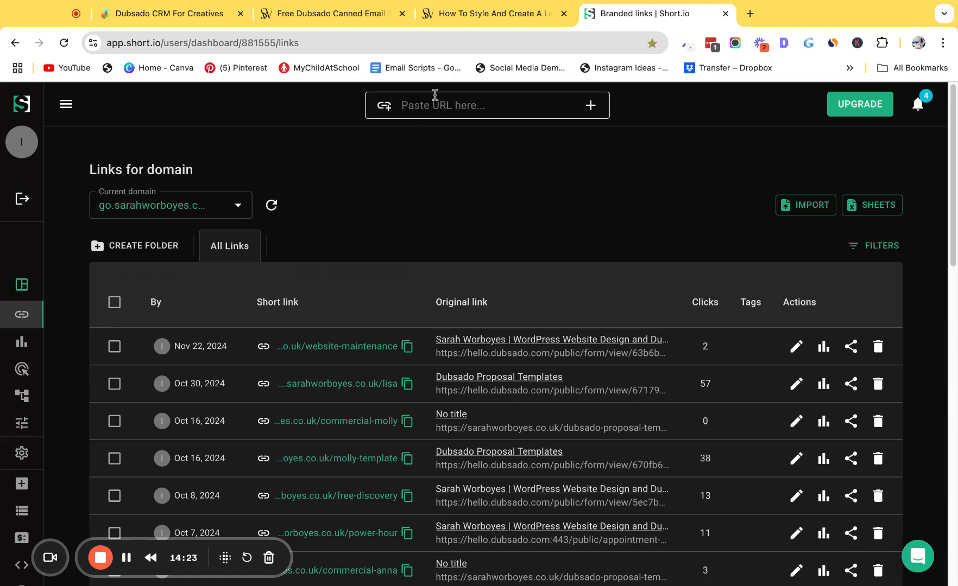
click(174, 16)
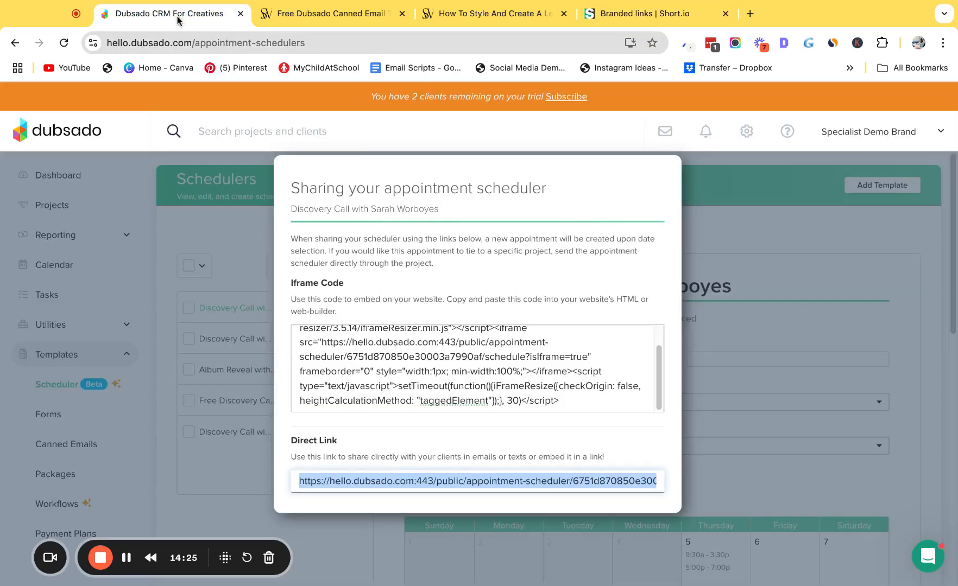
double_click(363, 481)
key(ctrl+a)
- Paste the scheduler URL into Short.io's URL field to create a new short link
click(636, 14)
click(418, 103)
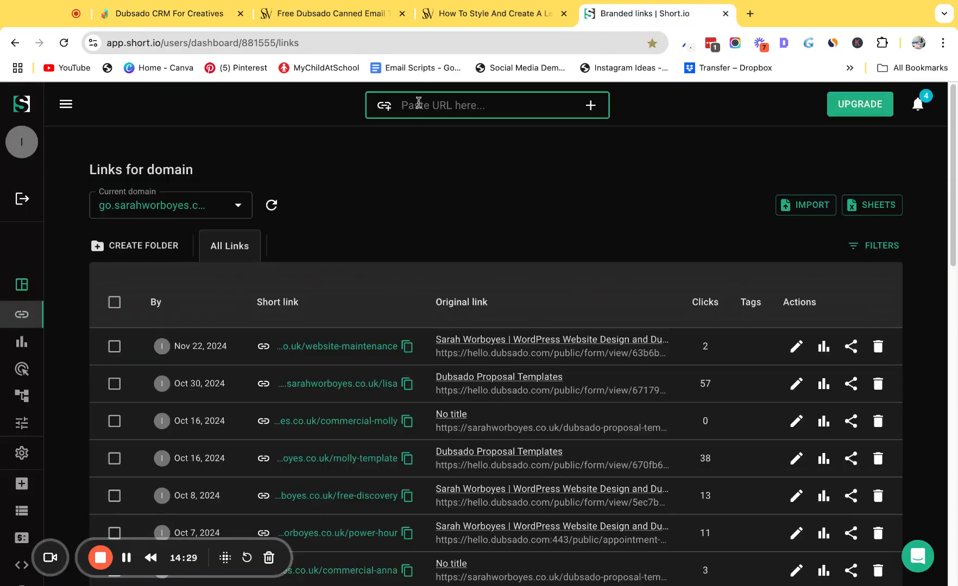
key(ctrl+v)
key(Return)
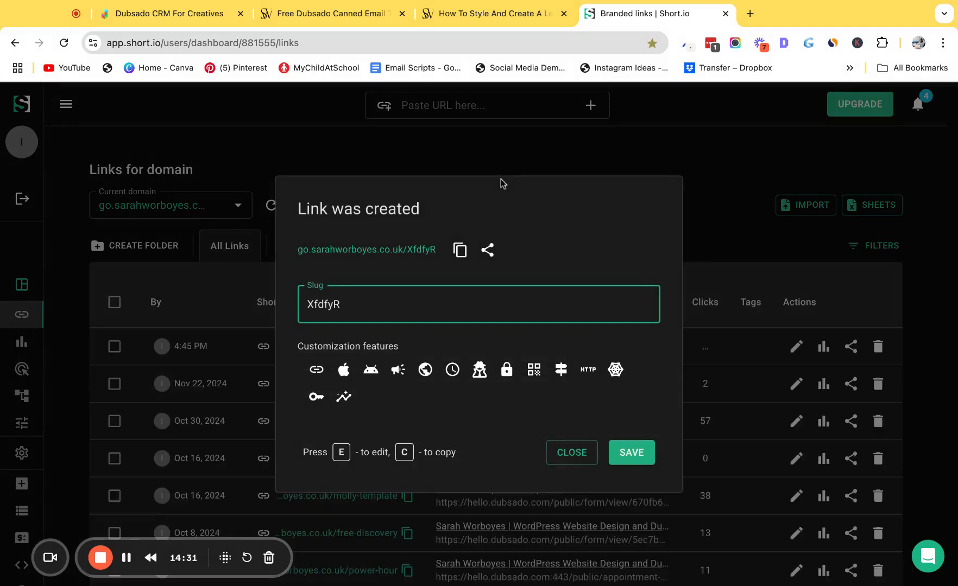
- Replace the random slug with 'discovery', save, and copy go.sarahworboyes.co.uk/discovery
double_click(346, 307)
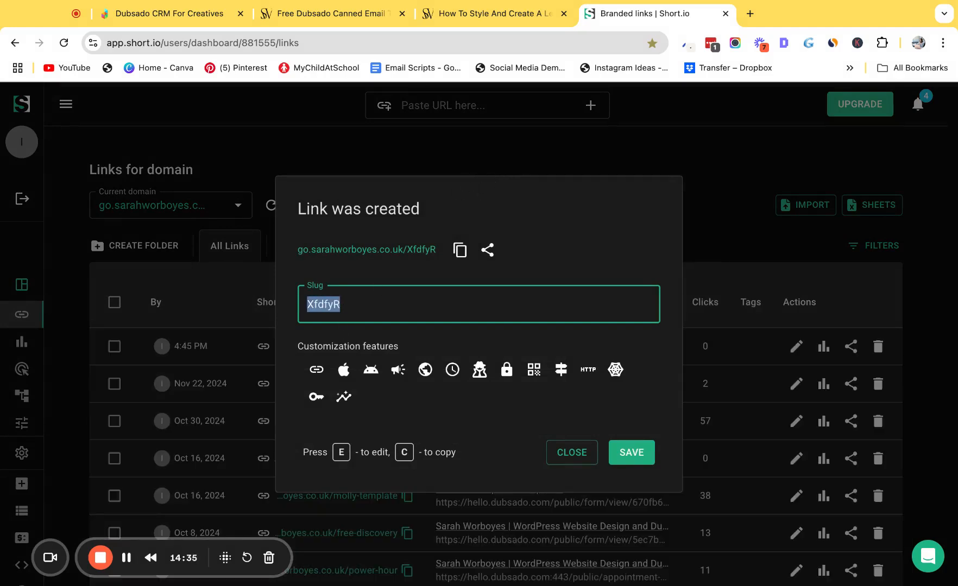
text(discover)
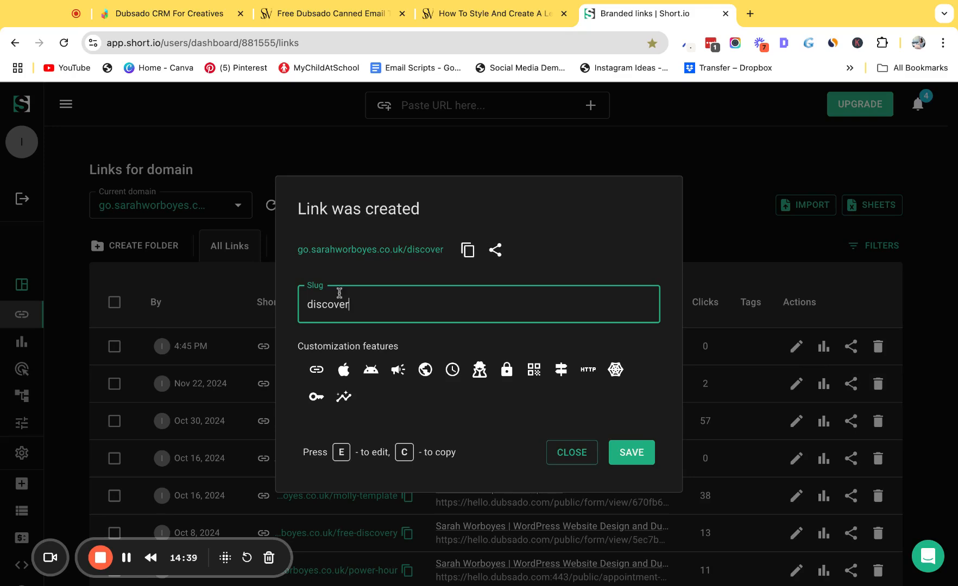
click(362, 270)
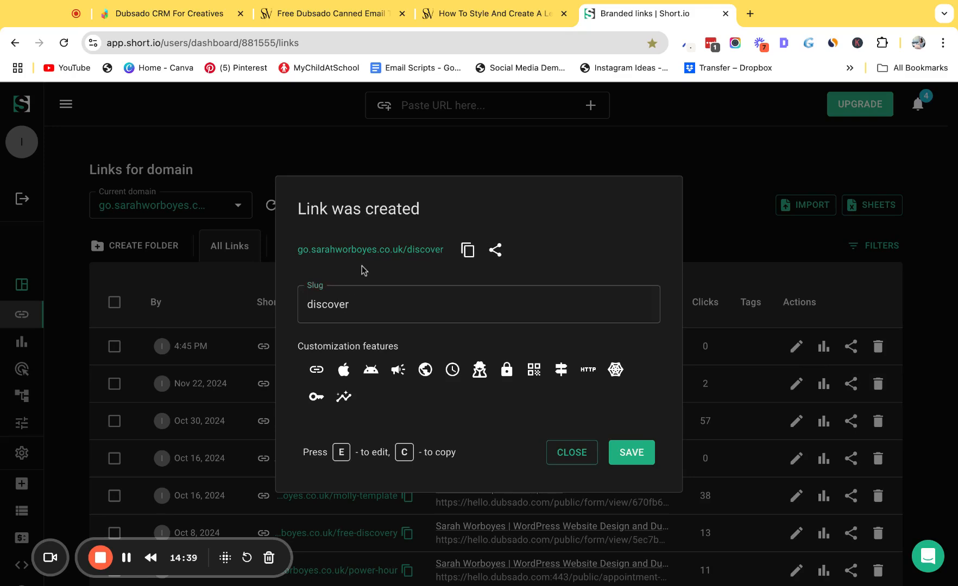
click(360, 304)
text(y)
click(395, 261)
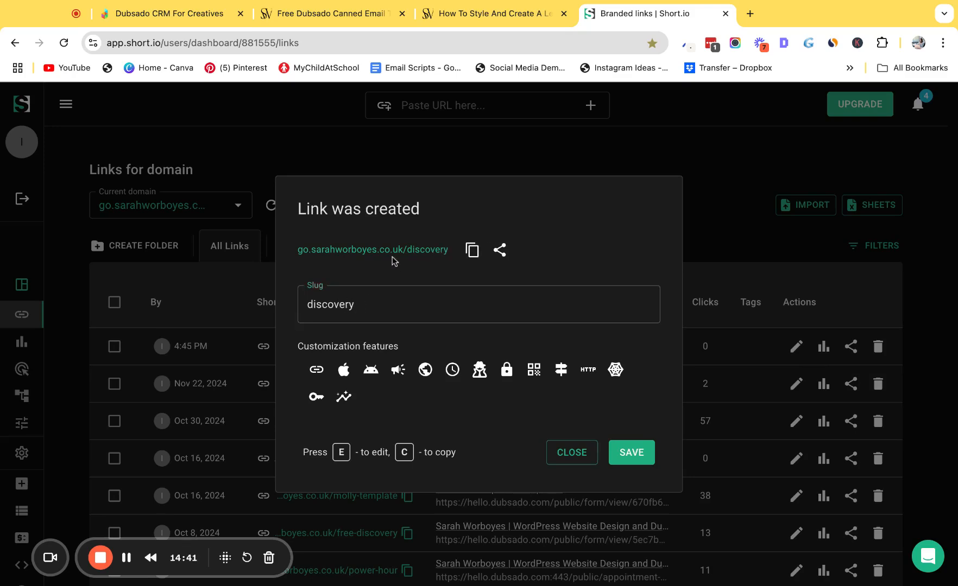
triple_click(299, 250)
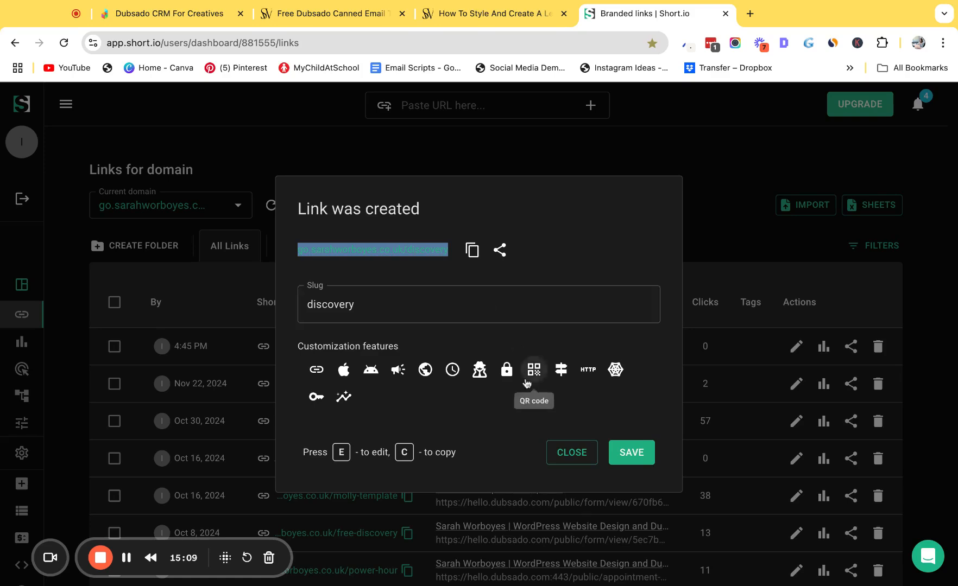
click(630, 456)
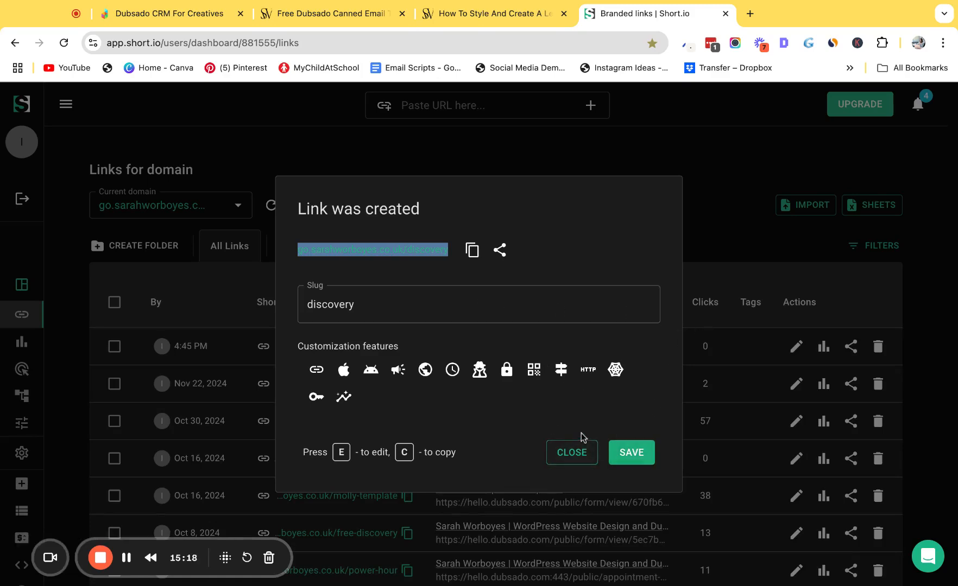
click(473, 250)
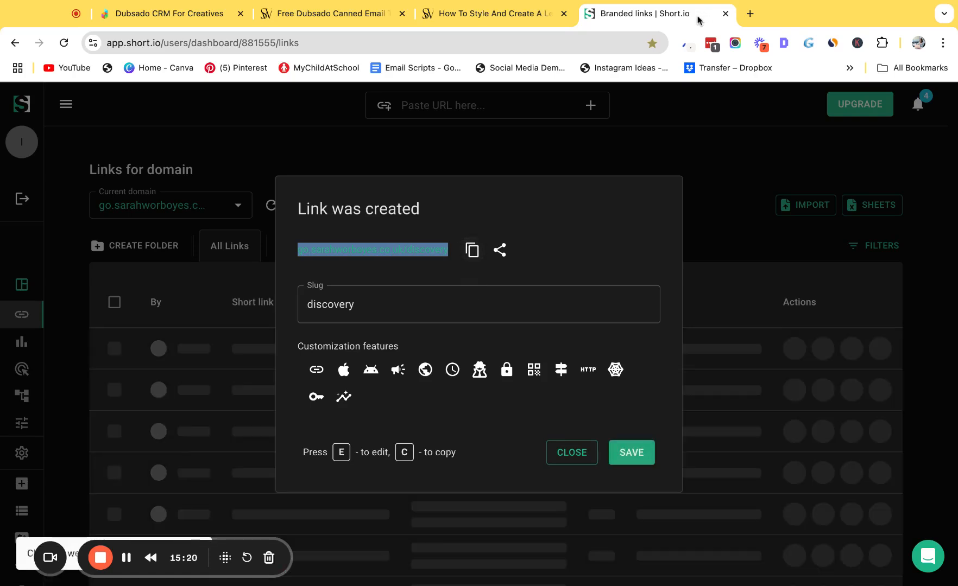
- Open the copied go.sarahworboyes.co.uk/discovery short link in the browser
click(520, 44)
key(ctrl+v)
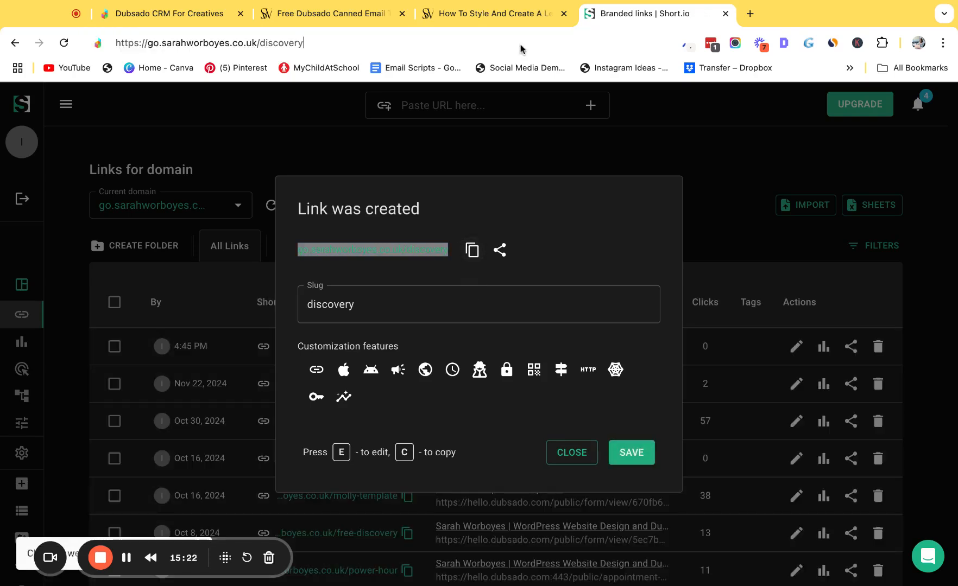
key(Return)
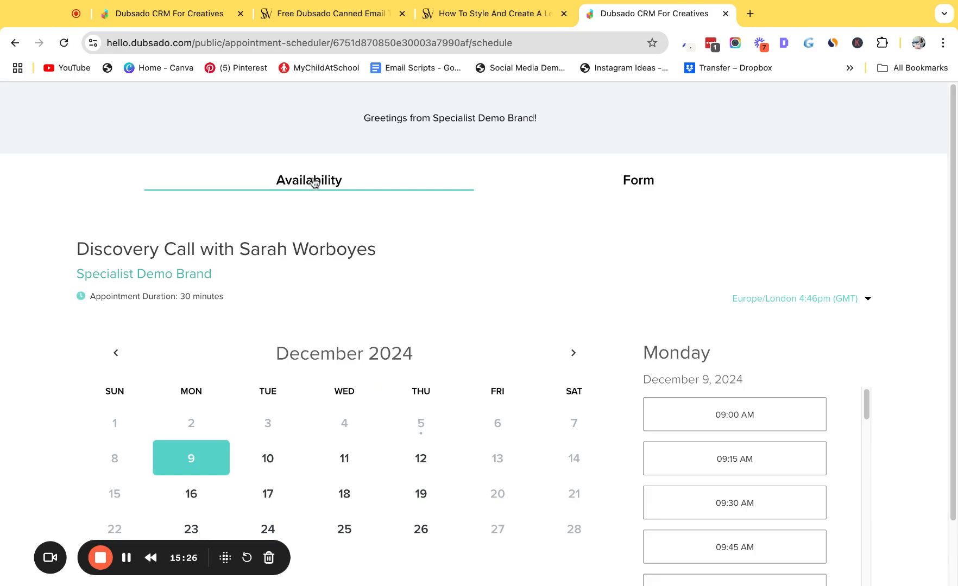
- Choose 12 December on the Discovery Call calendar and submit to reach the booking form
scroll(335, 426, down, 1)
click(344, 426)
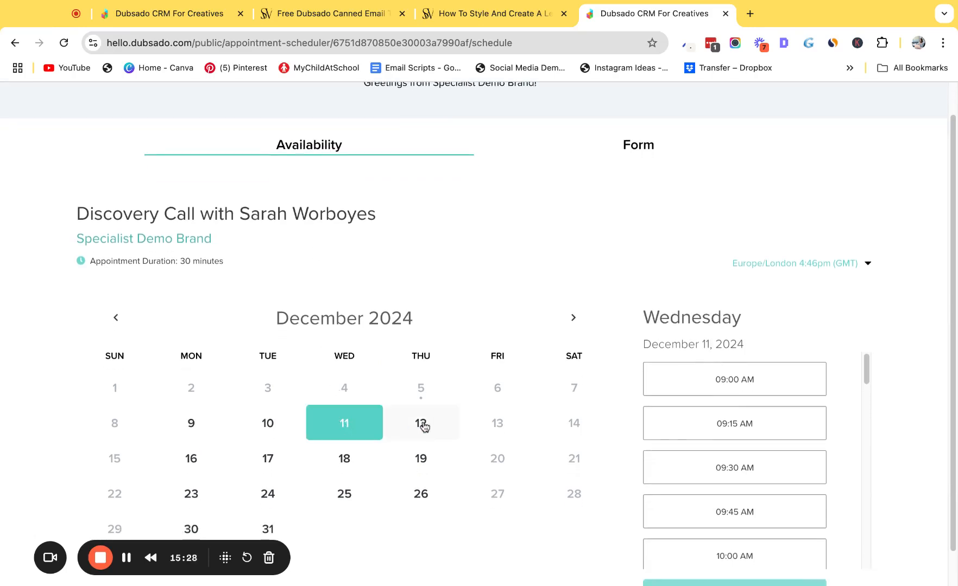
click(421, 424)
scroll(732, 388, down, 3)
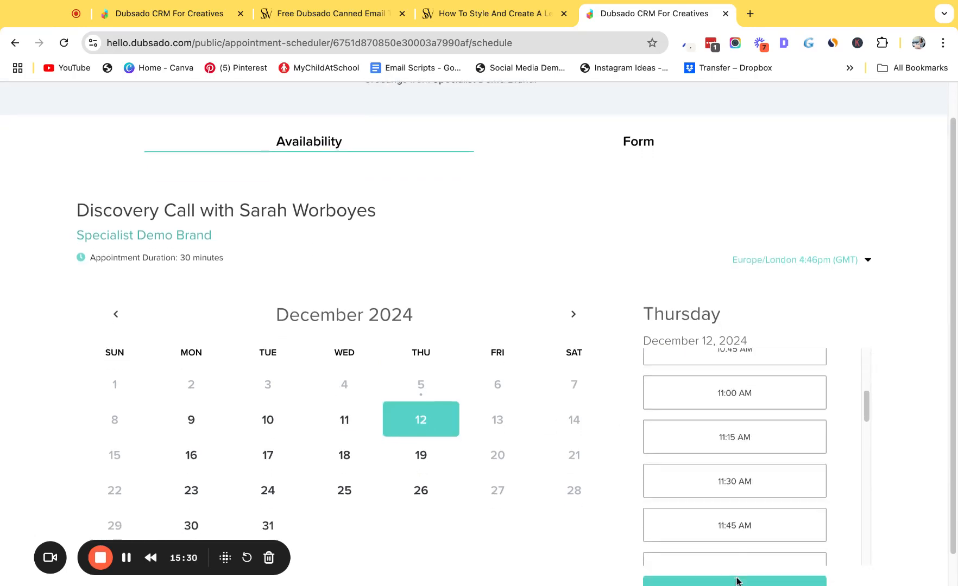
scroll(737, 576, down, 1)
click(737, 566)
scroll(630, 350, down, 8)
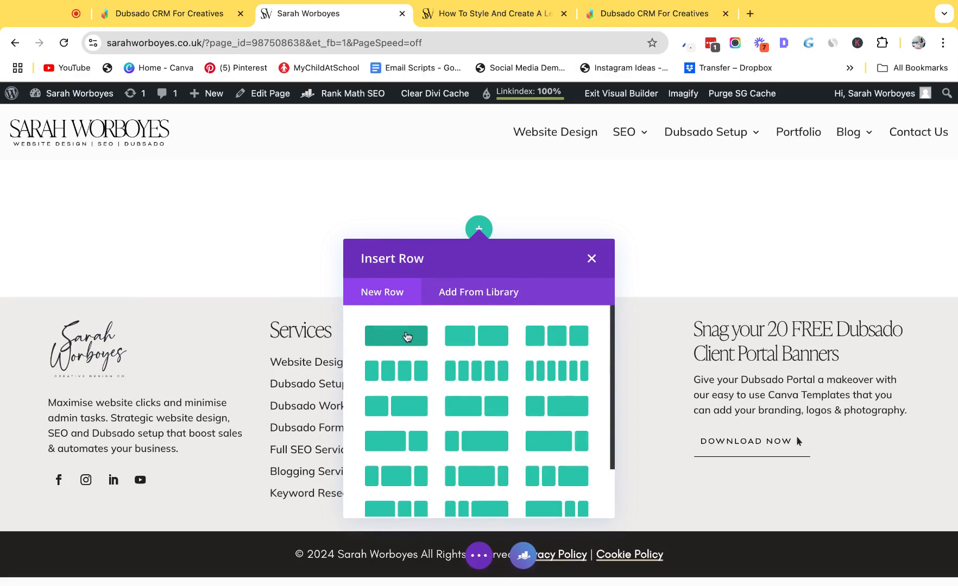
- Add a single-column row with a Code module, then return to Dubsado's iframe embed code
click(398, 338)
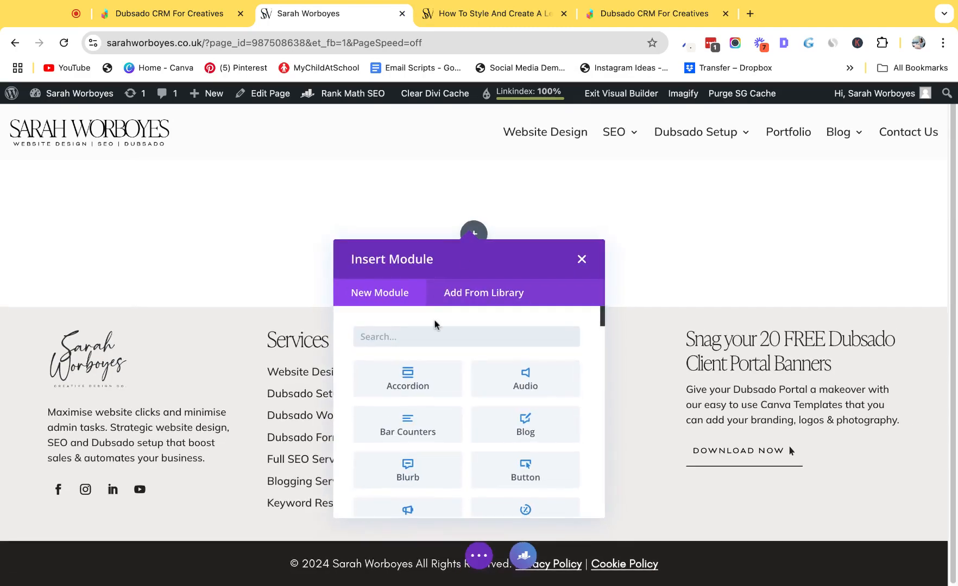
text(code)
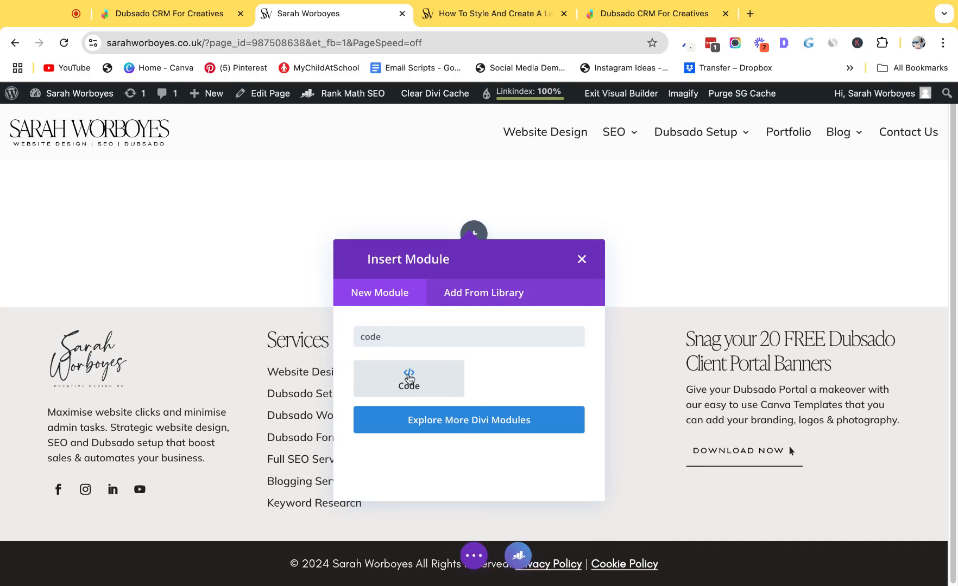
click(409, 380)
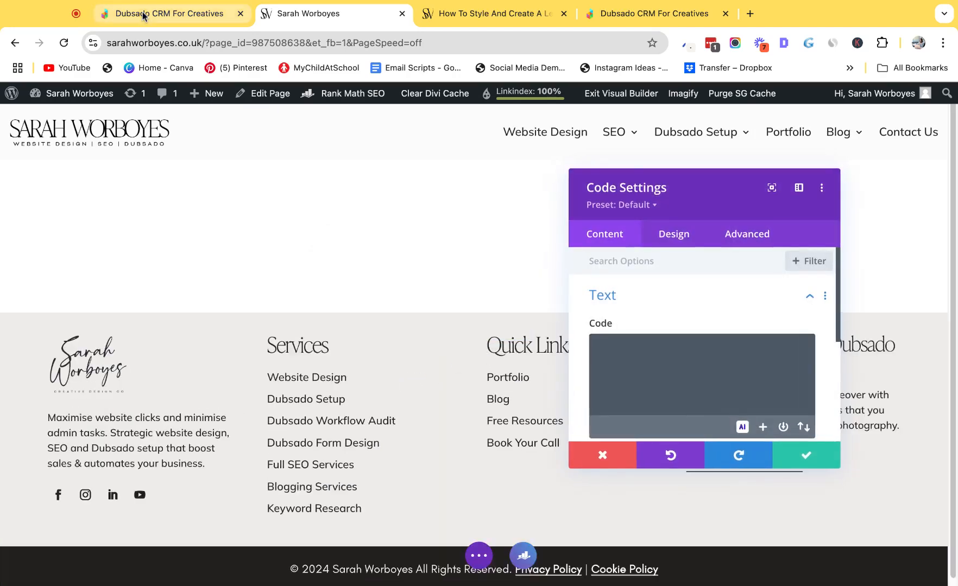
click(144, 12)
scroll(307, 346, up, 3)
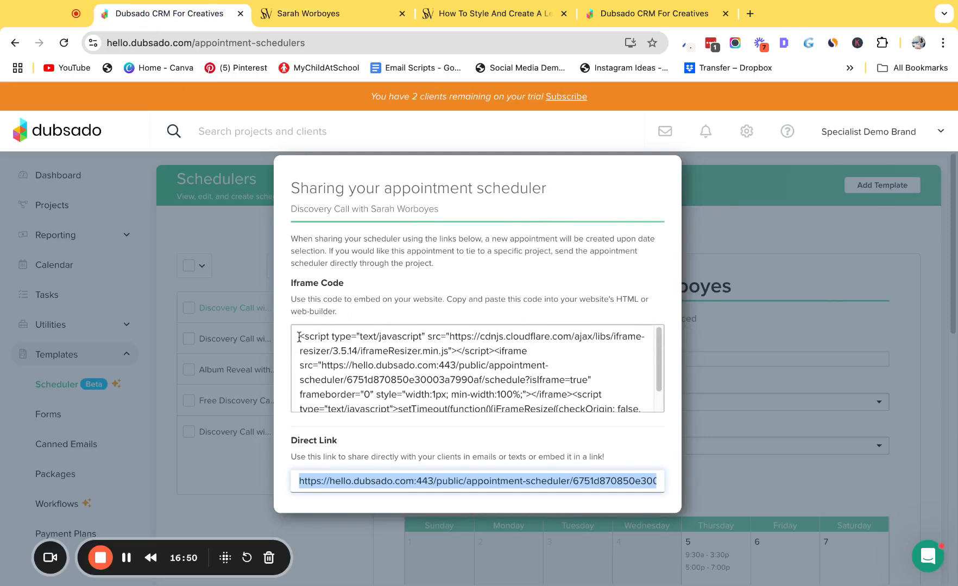
- Copy Dubsado's iframe embed code and paste it into the Divi Code module
click(297, 337)
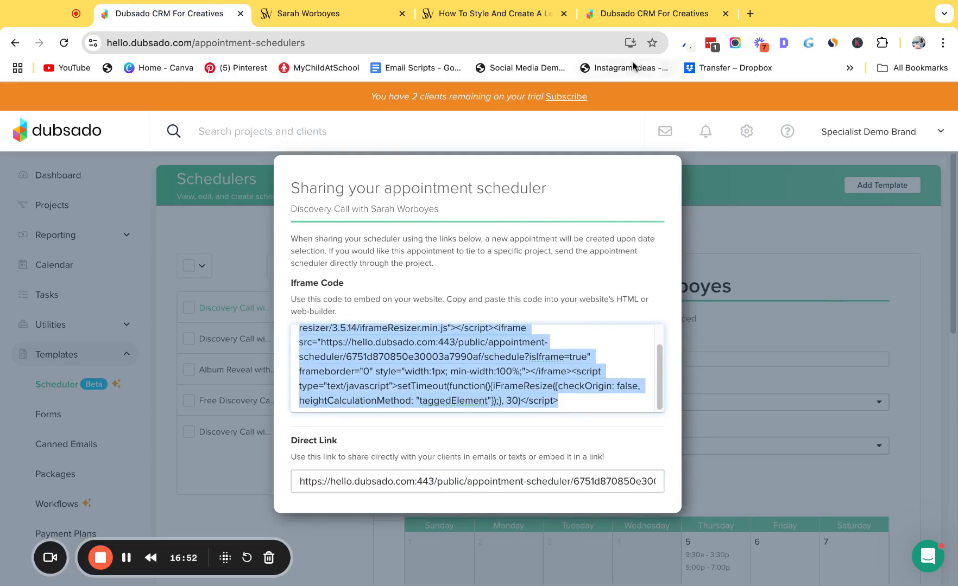
click(630, 15)
click(306, 14)
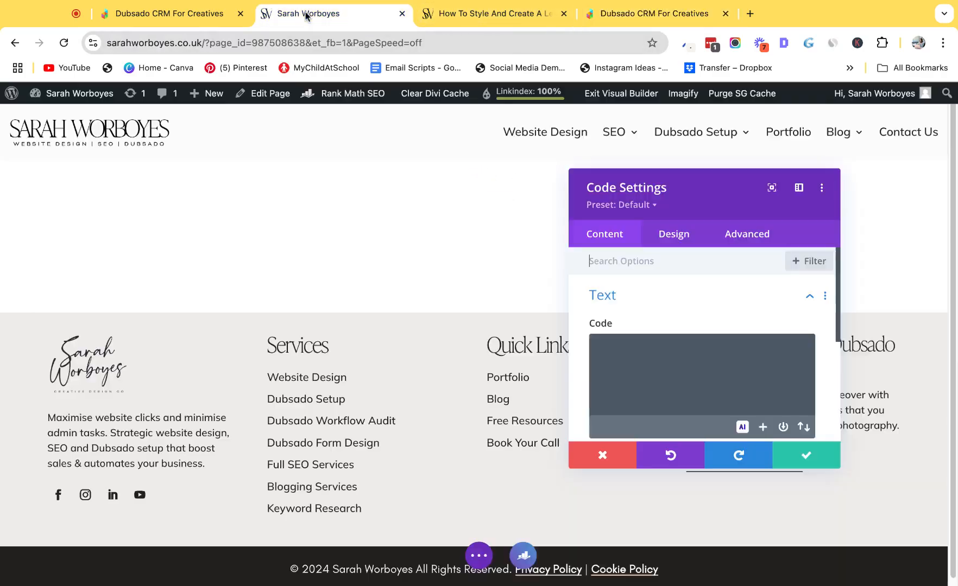
click(629, 362)
key(ctrl+v)
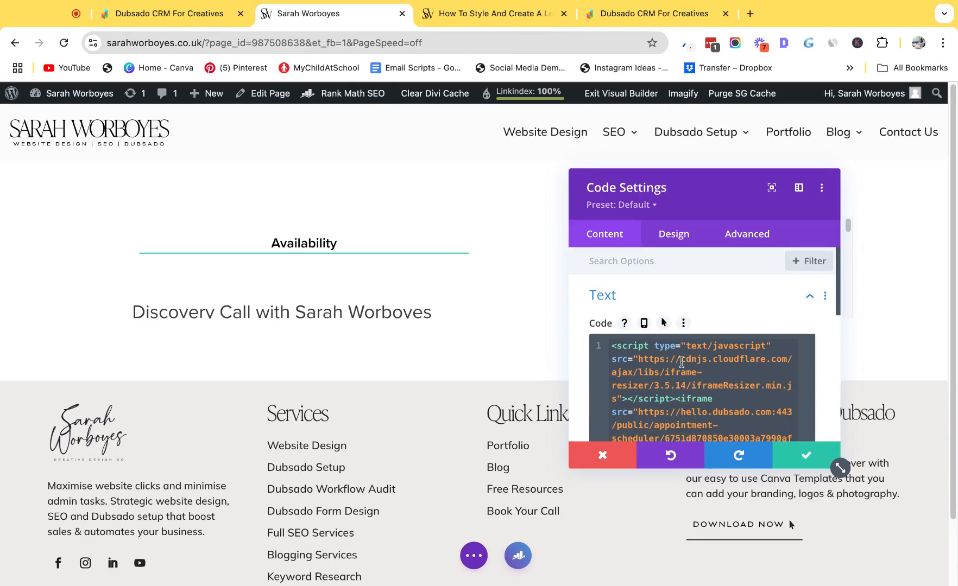
- Delete the loader script before the iframe and the resize script after it
scroll(678, 362, down, 1)
click(676, 386)
key(shift+Up)
key(shift+Up)
key(shift+Up)
key(shift+Up)
key(shift+Up)
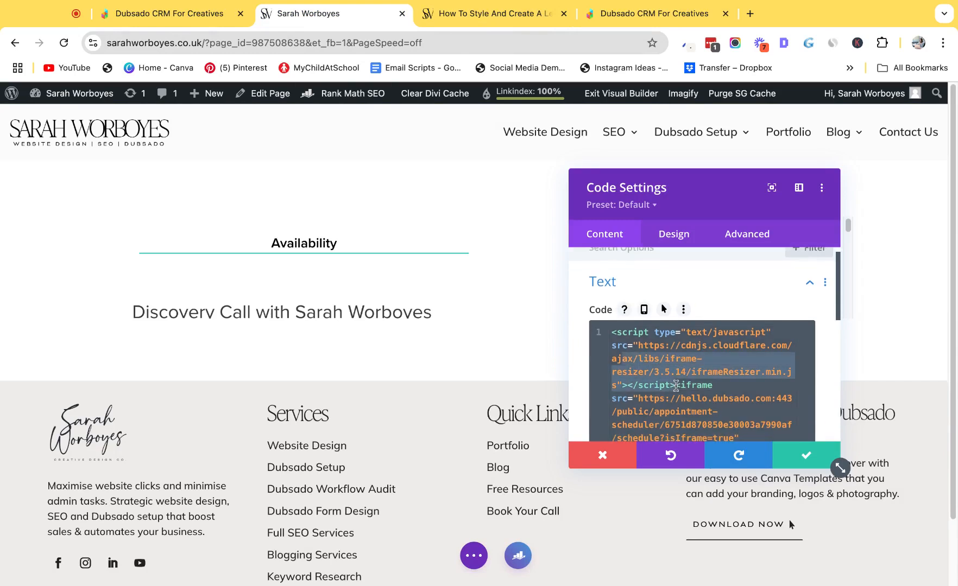
key(BackSpace)
scroll(686, 385, down, 3)
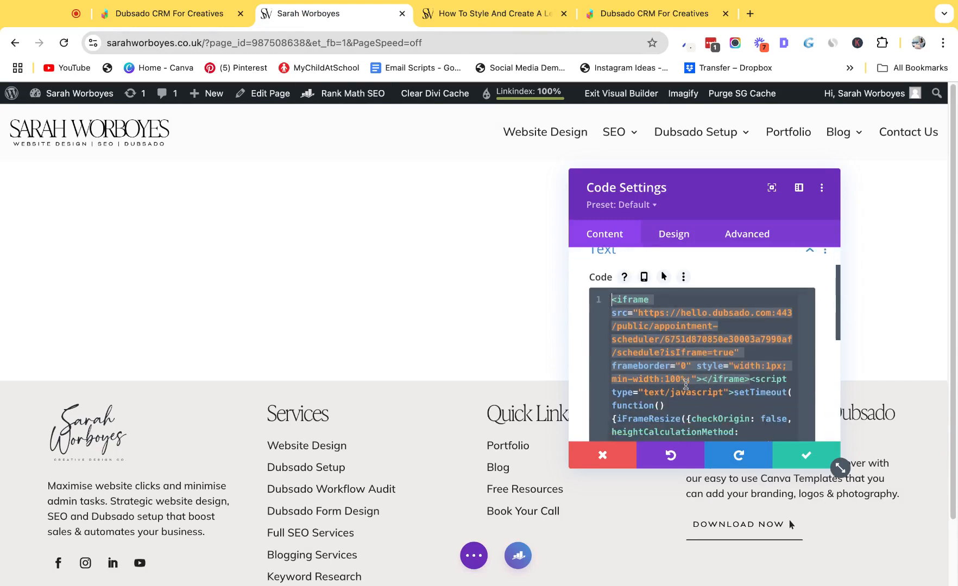
click(751, 349)
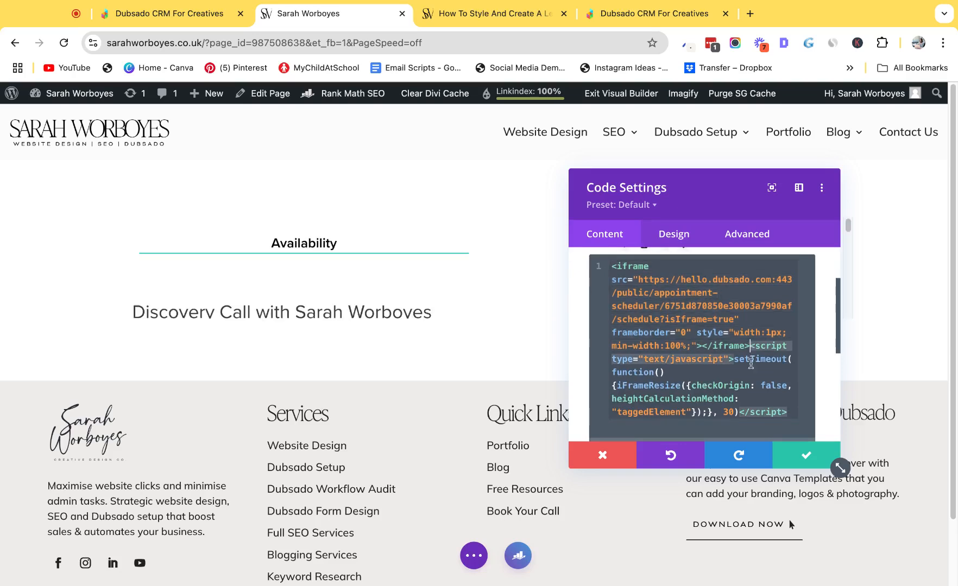
key(shift+Down)
key(shift+Down)
key(shift+Down)
key(shift+Down)
key(shift+Down)
key(shift+Down)
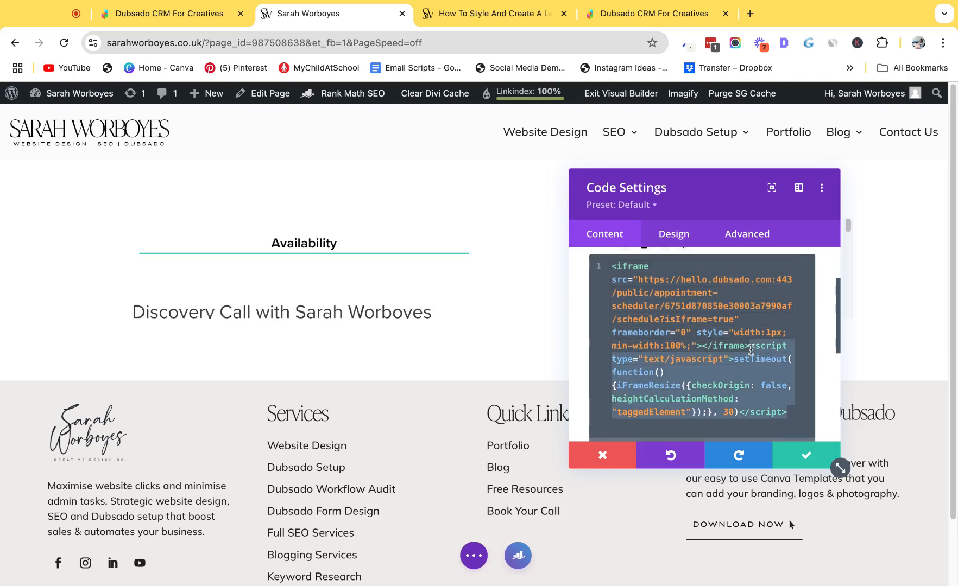
key(BackSpace)
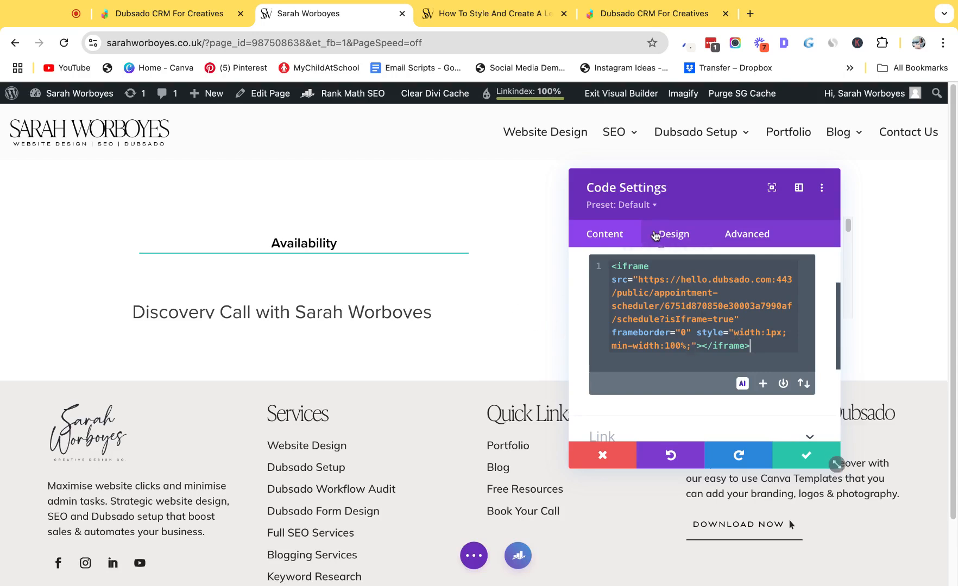
- Add min-height:900px; to the iframe's style
drag(731, 200, 557, 200)
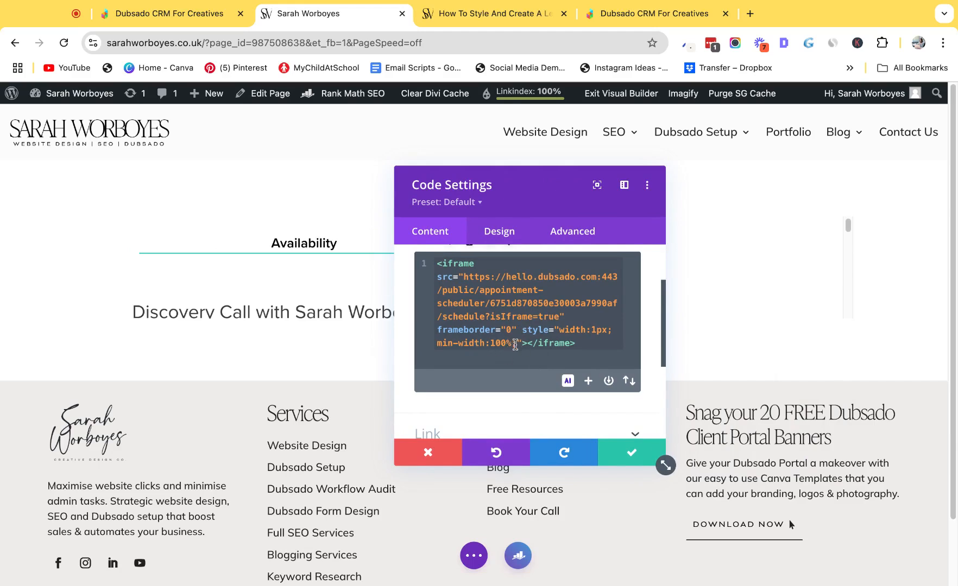
key(super+a)
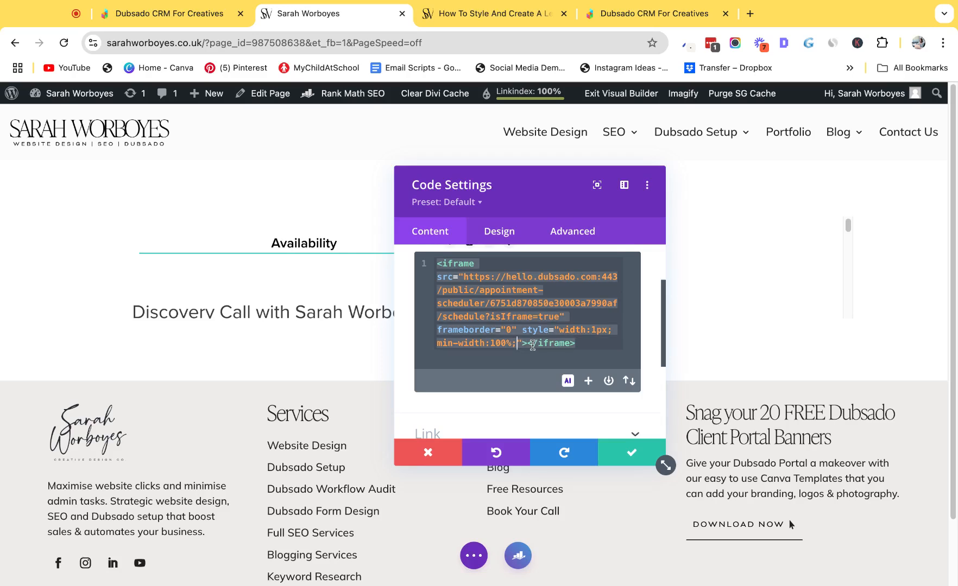
text(min-heig)
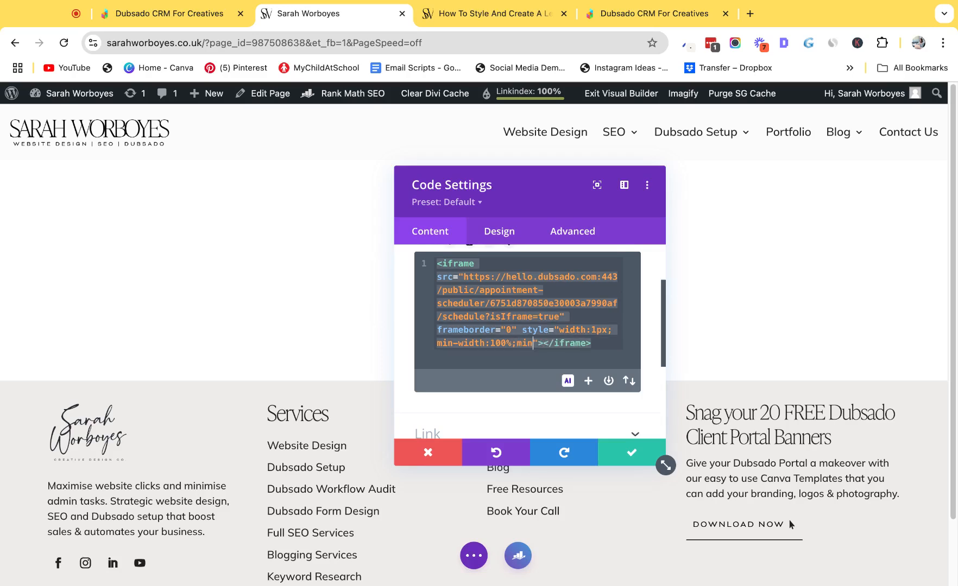
text(ht:)
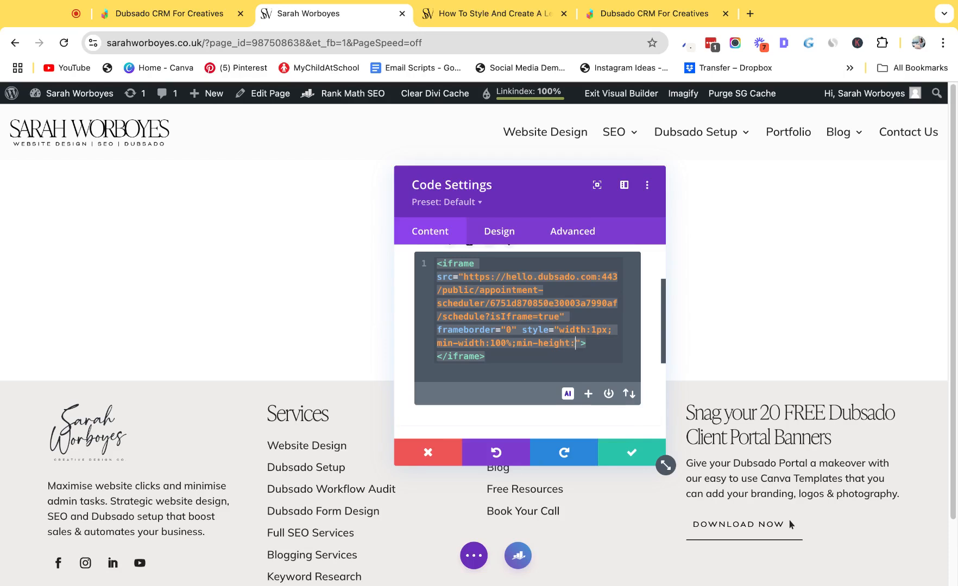
text(900px;)
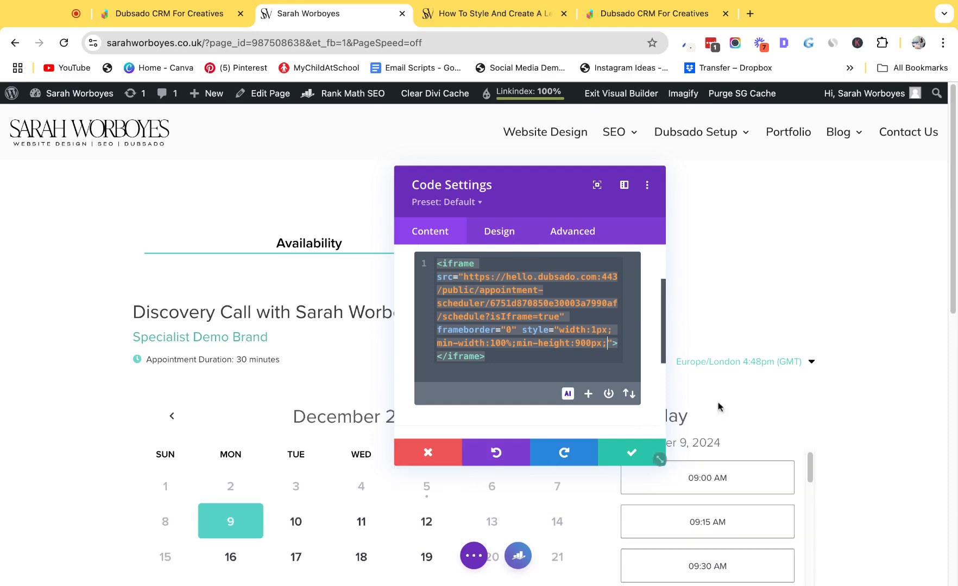
- Select the whole iframe code and enable separate Desktop, Tablet and Phone versions of it
scroll(720, 407, down, 6)
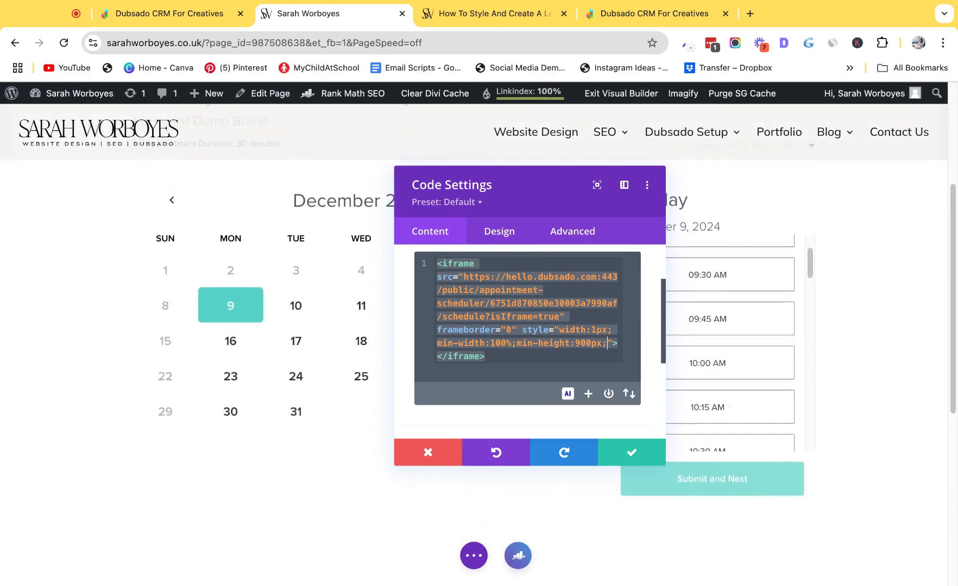
scroll(306, 311, up, 5)
scroll(306, 310, down, 5)
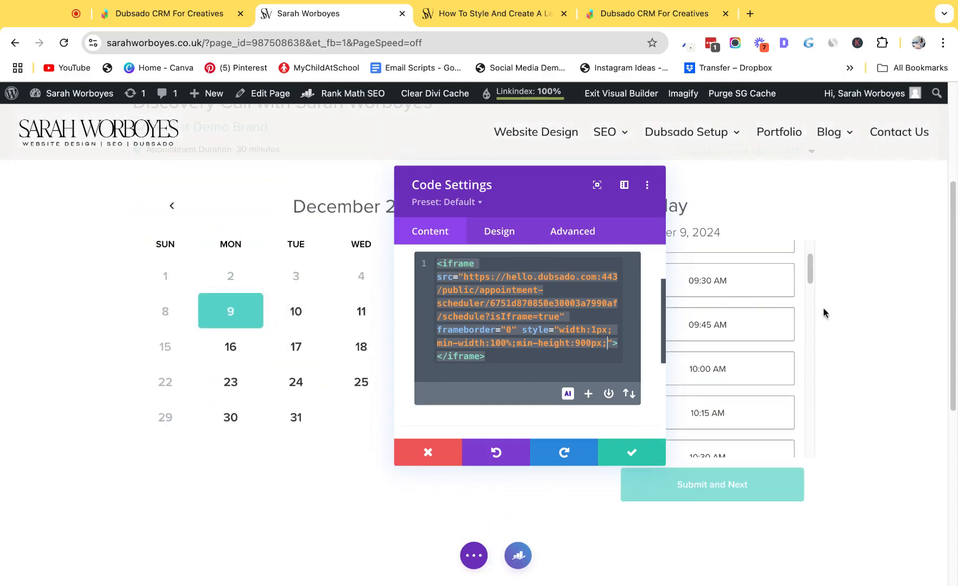
scroll(760, 338, down, 10)
scroll(762, 339, up, 12)
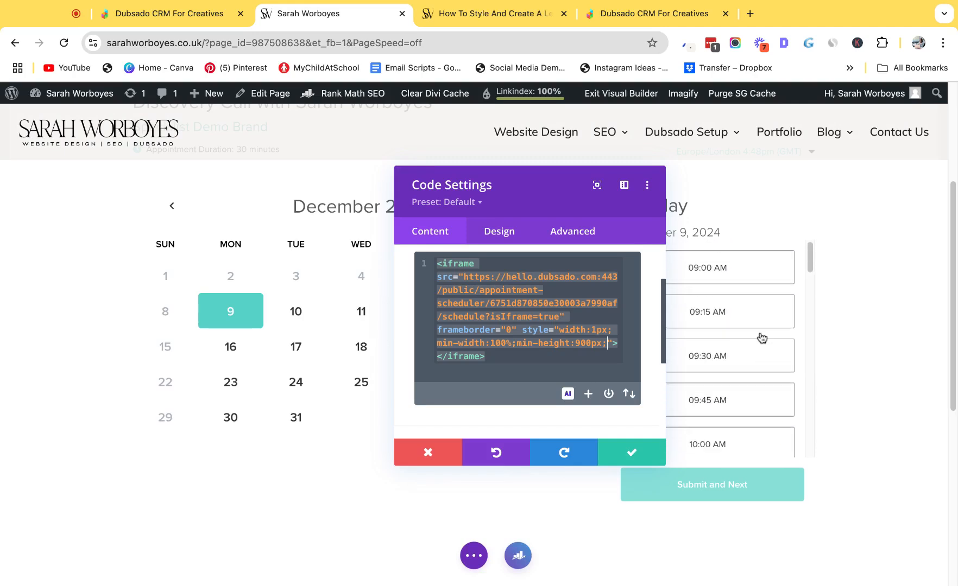
scroll(794, 338, down, 8)
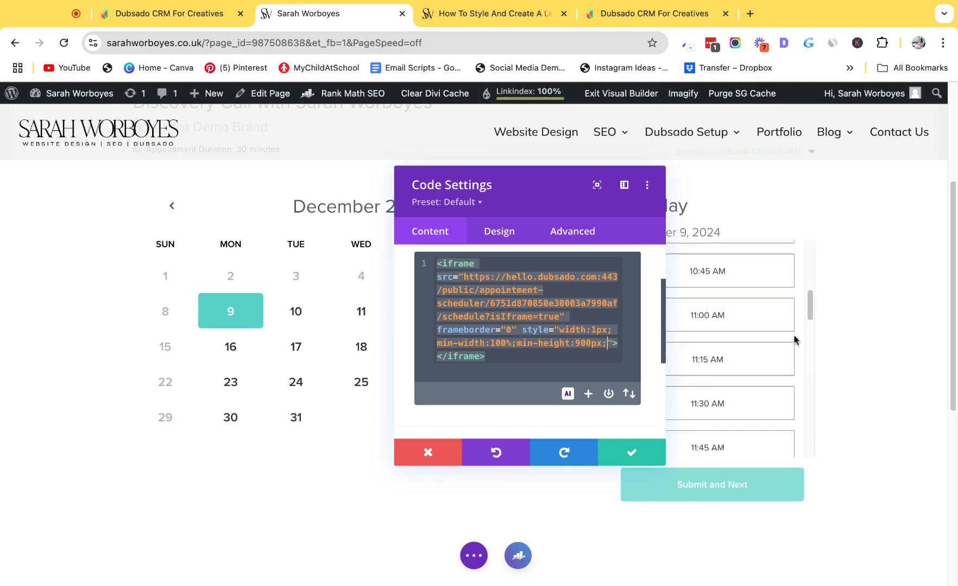
scroll(794, 338, down, 4)
scroll(794, 337, up, 12)
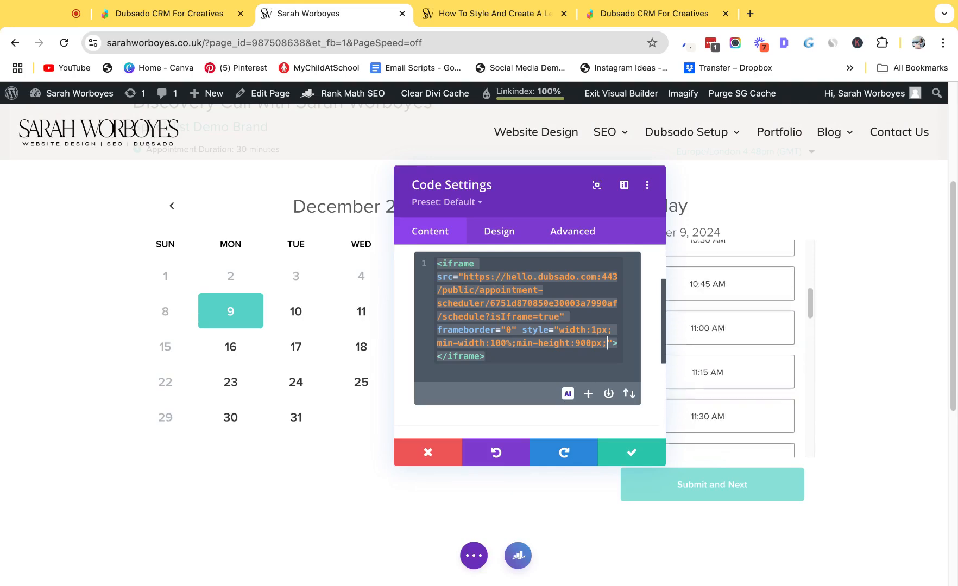
scroll(789, 353, down, 15)
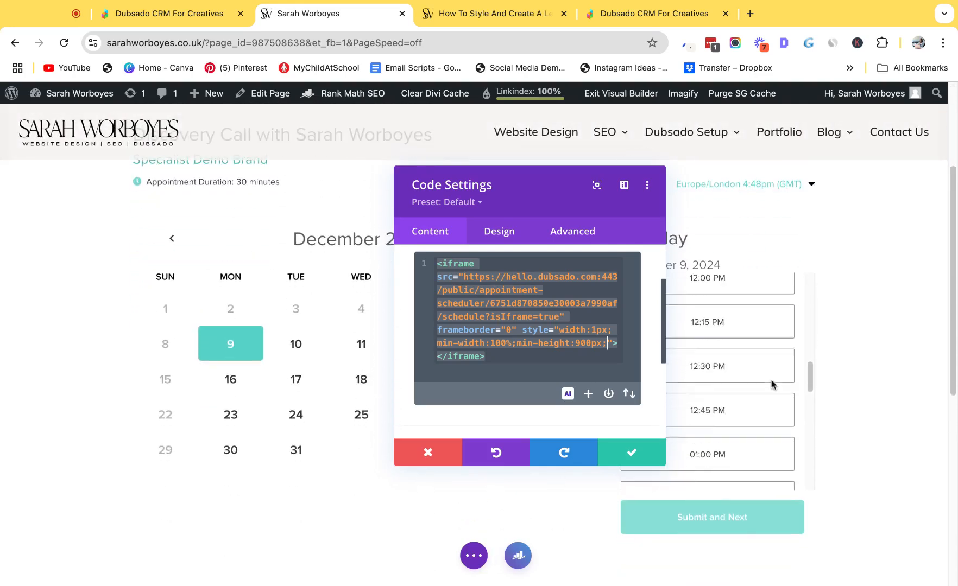
scroll(586, 314, up, 3)
scroll(559, 348, down, 3)
click(516, 351)
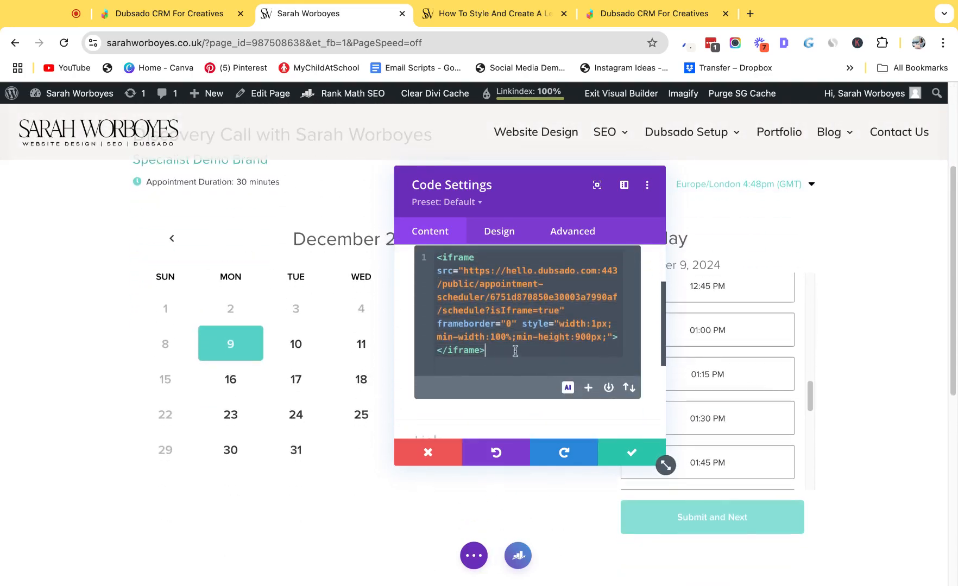
key(super+a)
scroll(553, 306, up, 1)
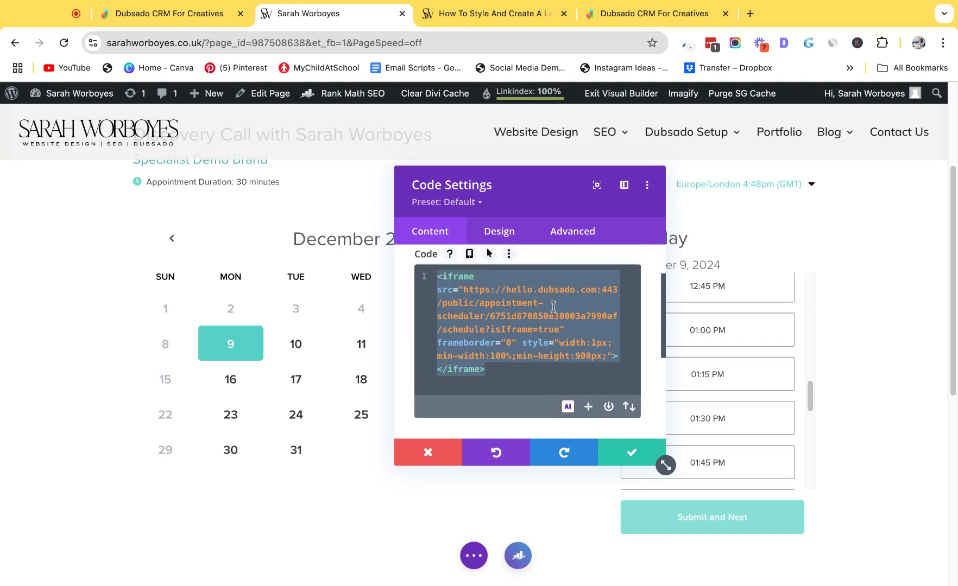
scroll(553, 306, up, 2)
click(469, 292)
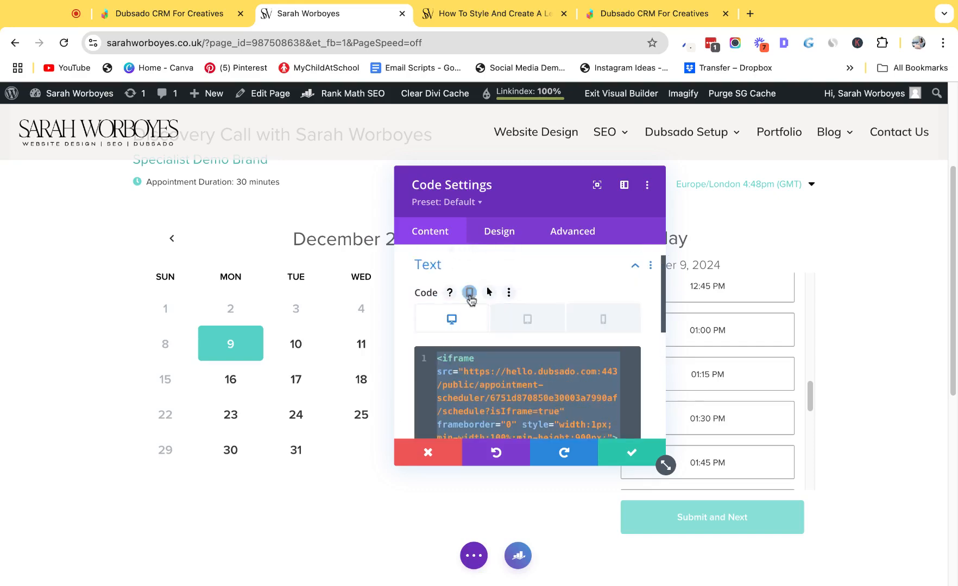
- Preview the embedded scheduler at tablet width with the settings panel moved aside
click(518, 324)
scroll(529, 336, down, 2)
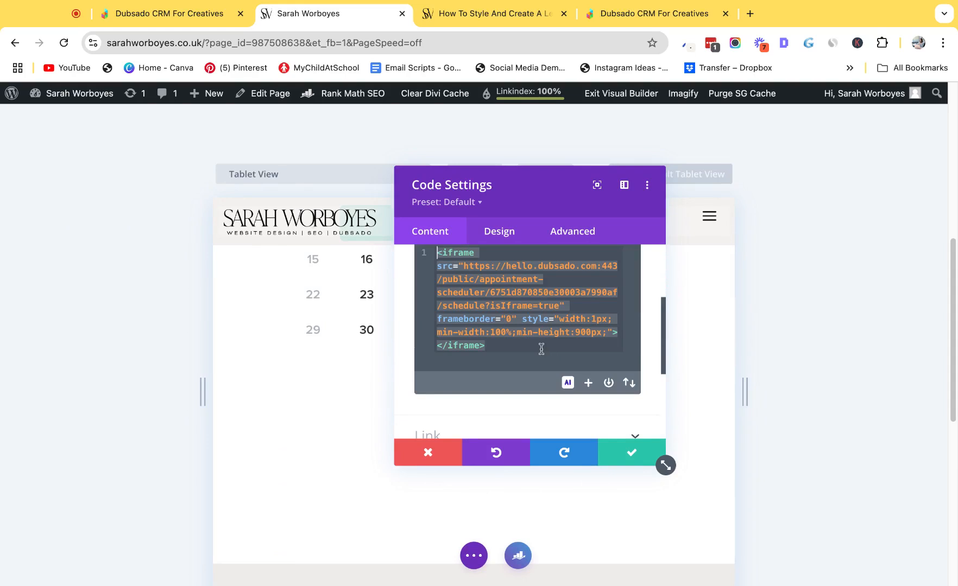
drag(552, 198, 755, 199)
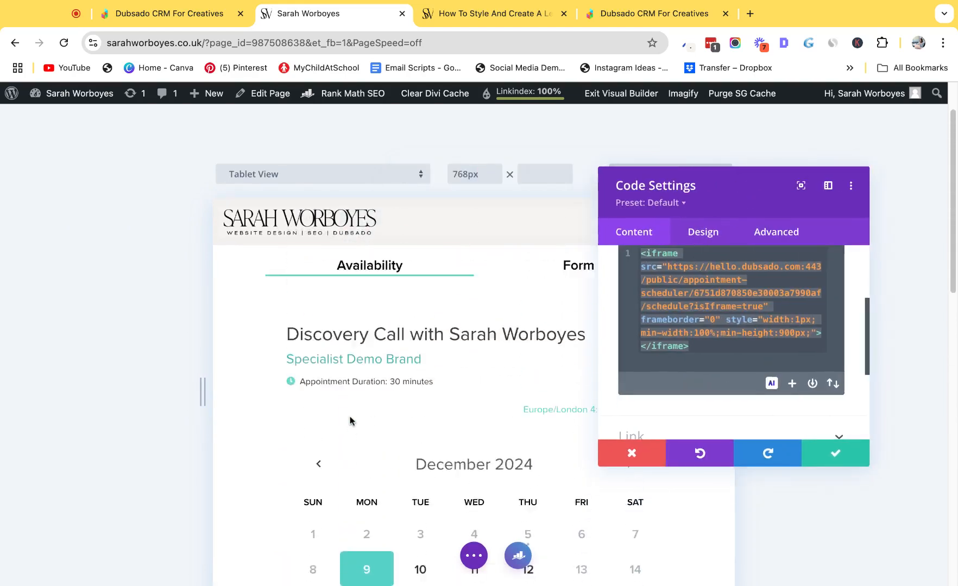
scroll(350, 420, down, 10)
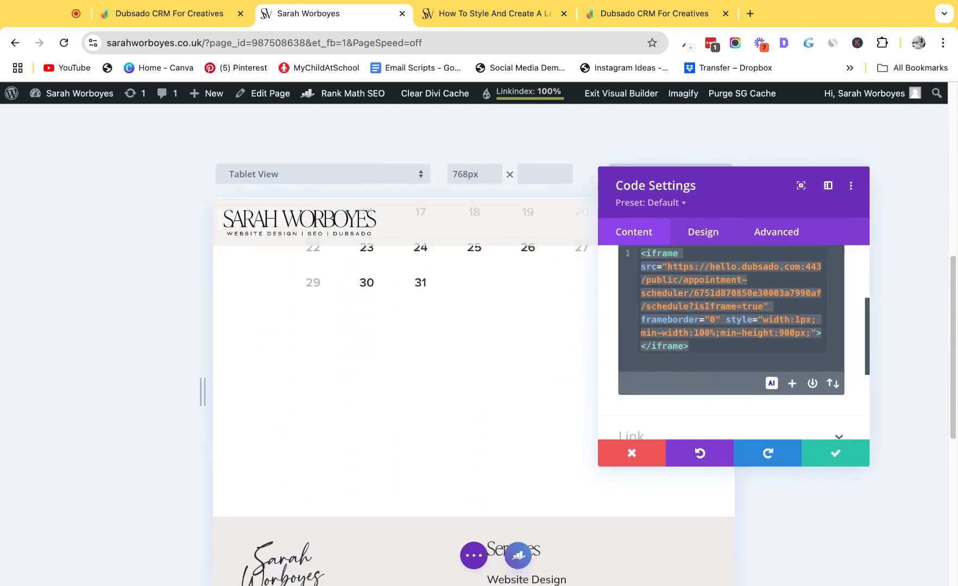
scroll(421, 440, up, 4)
scroll(760, 317, up, 1)
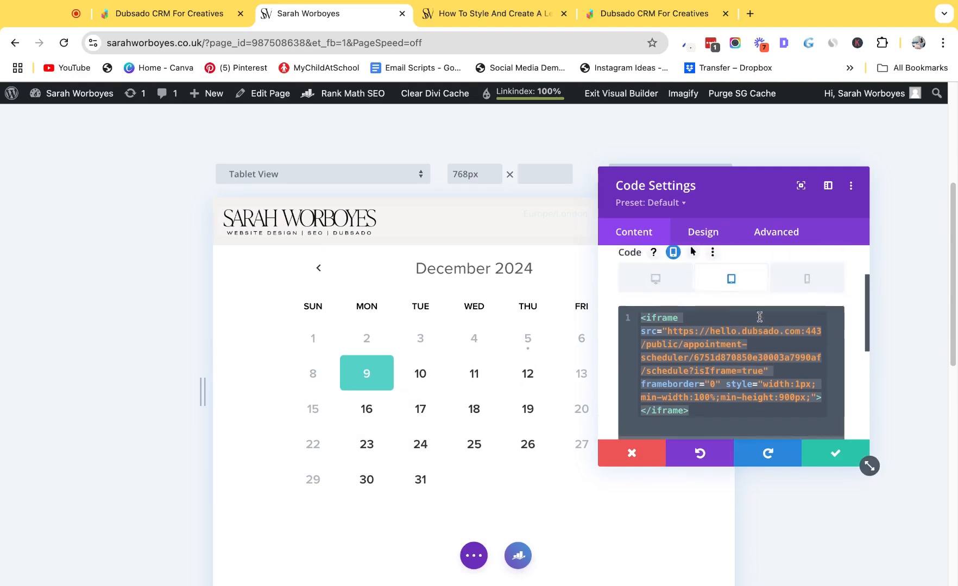
scroll(760, 317, up, 1)
- Preview the scheduler at phone width, try 11 December, then confirm the Code module settings
click(798, 324)
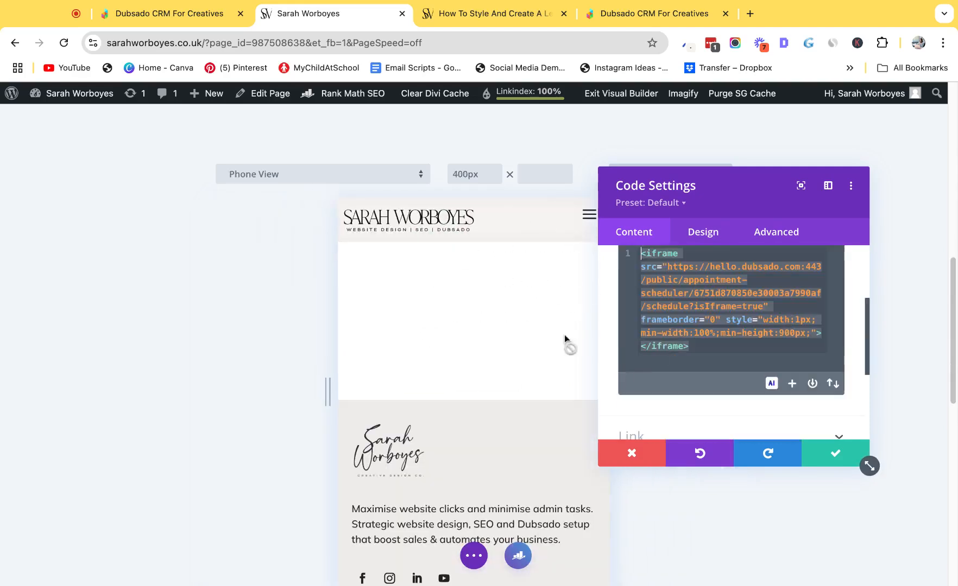
click(475, 392)
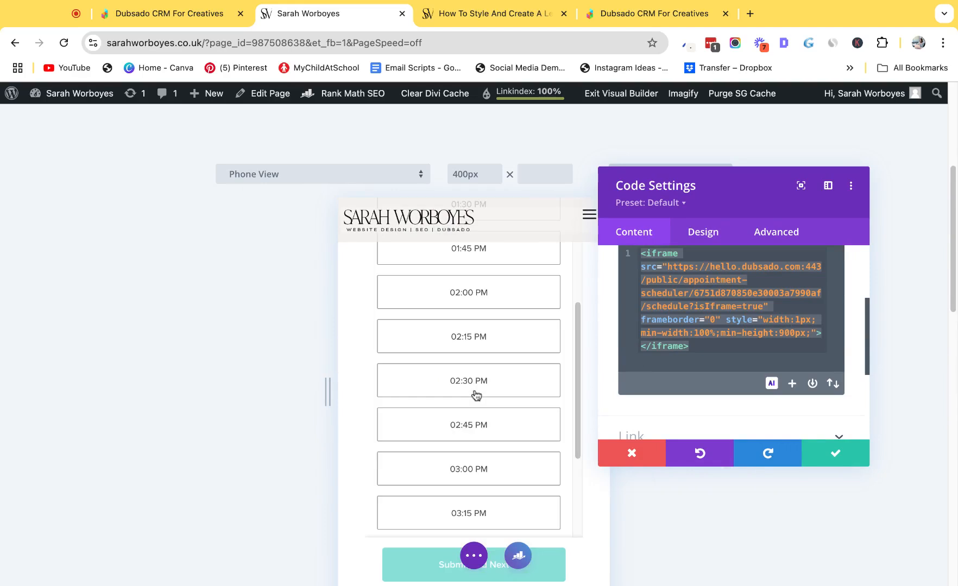
scroll(483, 417, down, 3)
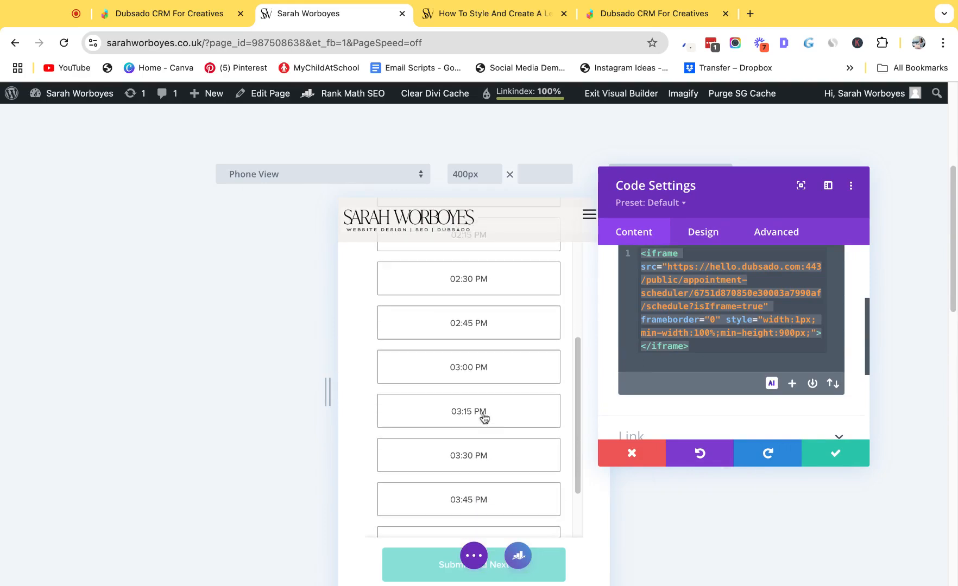
scroll(492, 328, up, 5)
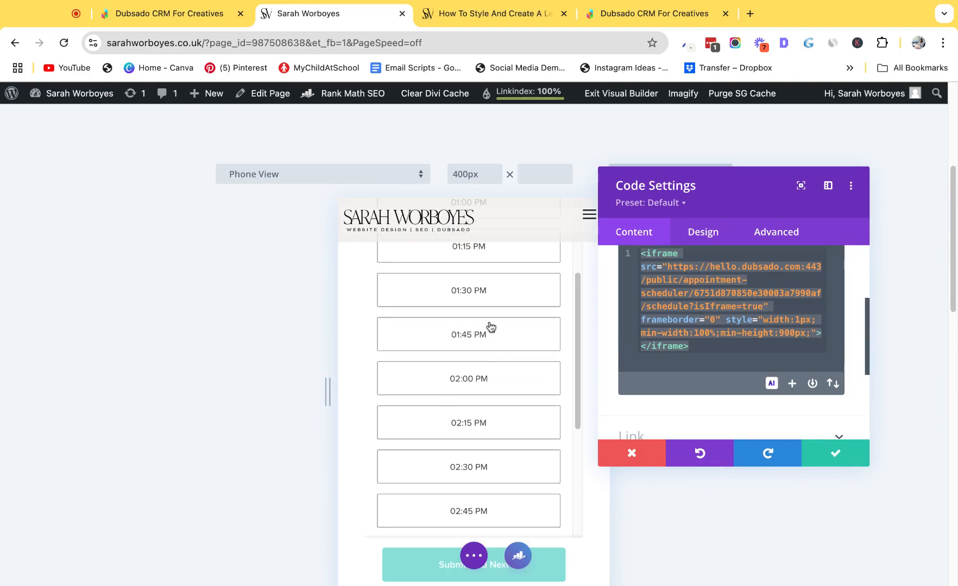
scroll(491, 327, up, 5)
scroll(472, 395, down, 2)
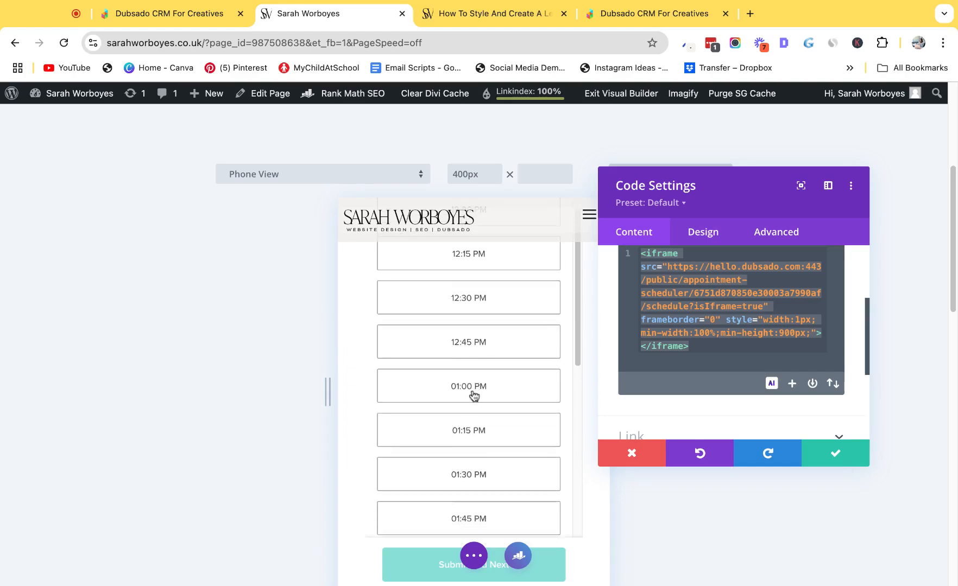
scroll(472, 394, down, 10)
scroll(506, 364, down, 3)
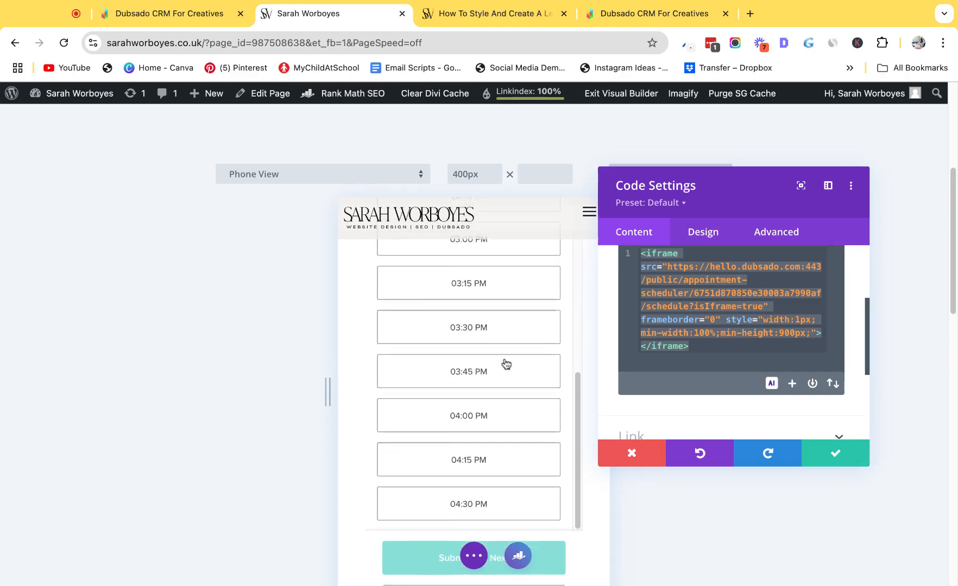
scroll(506, 364, down, 3)
scroll(504, 363, up, 15)
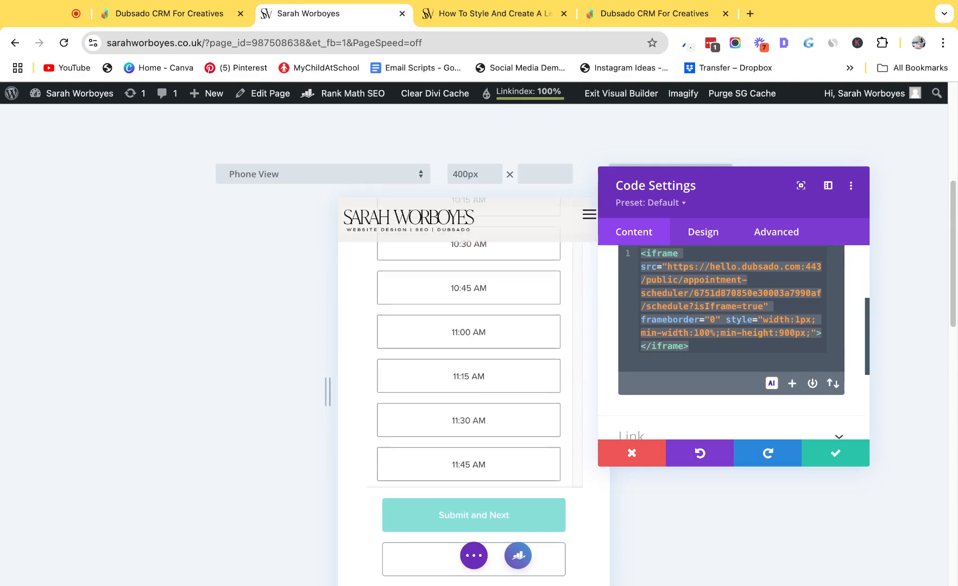
scroll(505, 364, up, 1)
scroll(729, 376, up, 1)
click(708, 376)
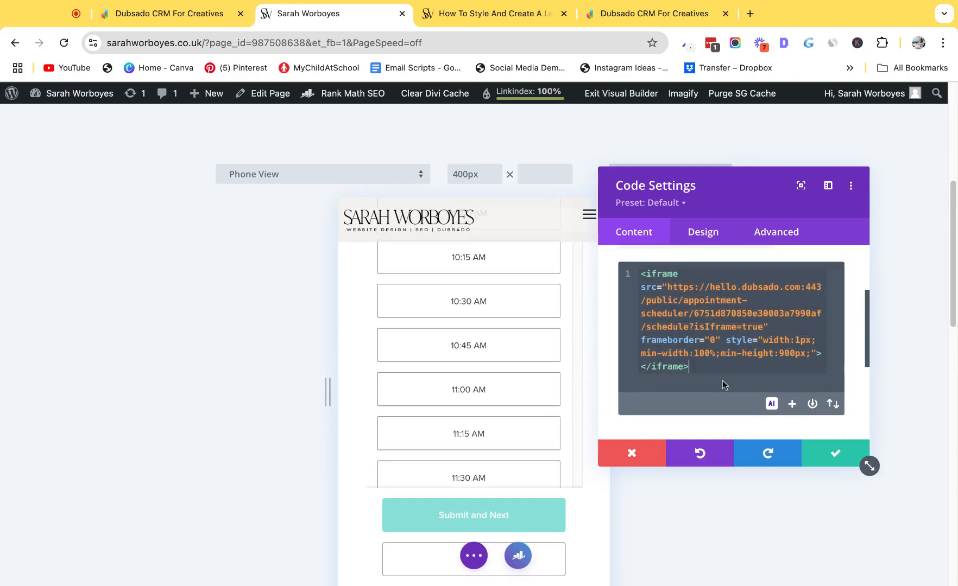
click(834, 453)
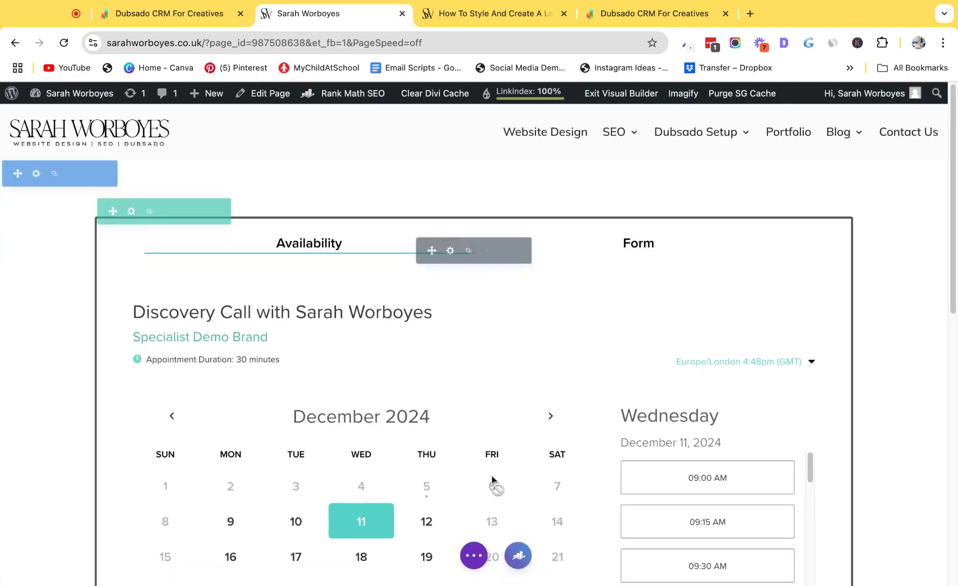
- Save Draft from the page options, then Exit Visual Builder to see the live booking calendar
click(474, 555)
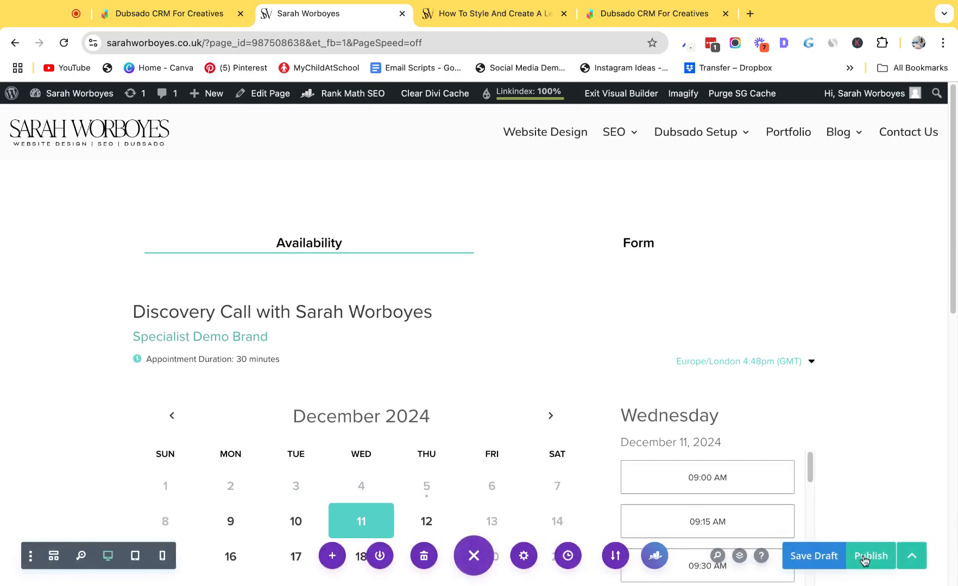
click(807, 560)
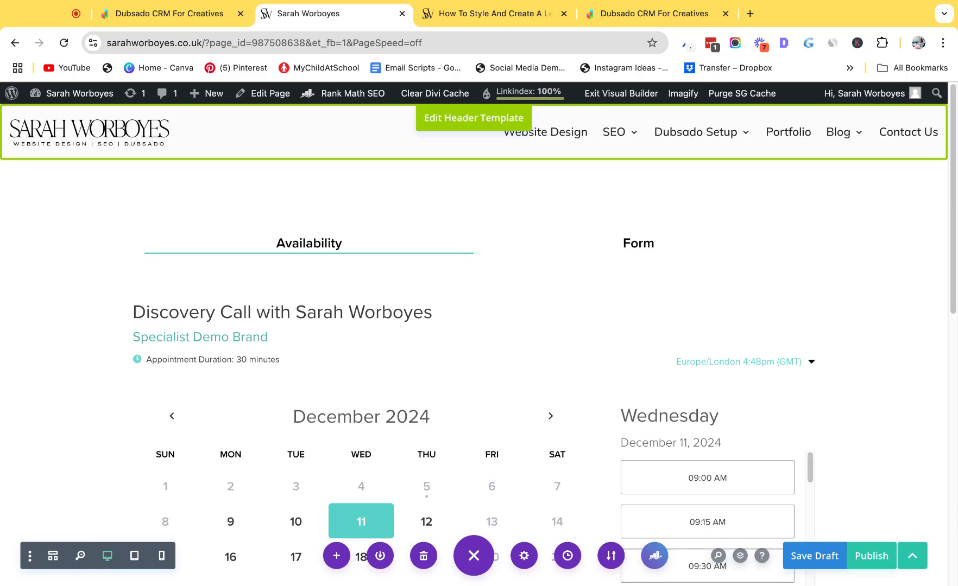
click(621, 93)
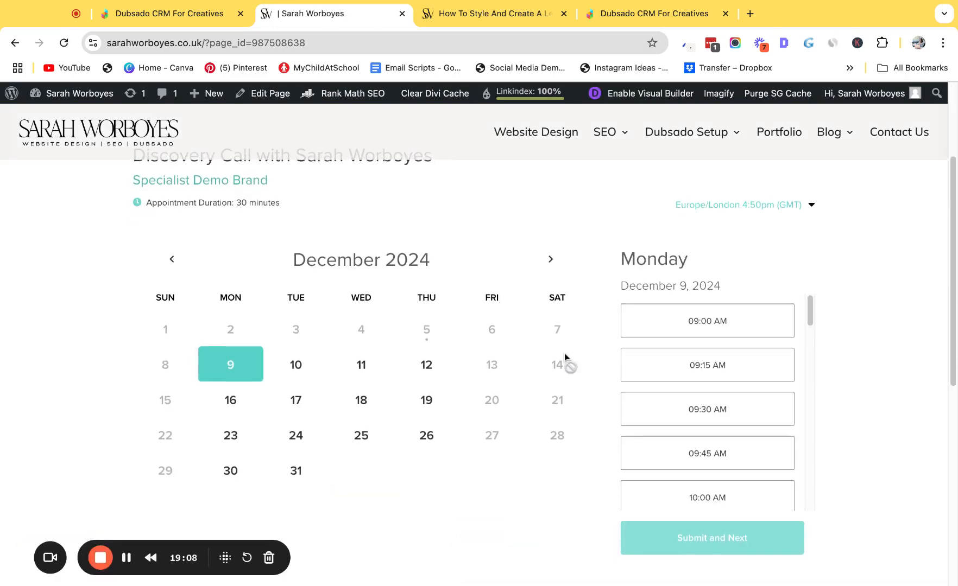
- Book 10 December 2024 at 09:00 AM in the scheduler and submit the slot
click(299, 368)
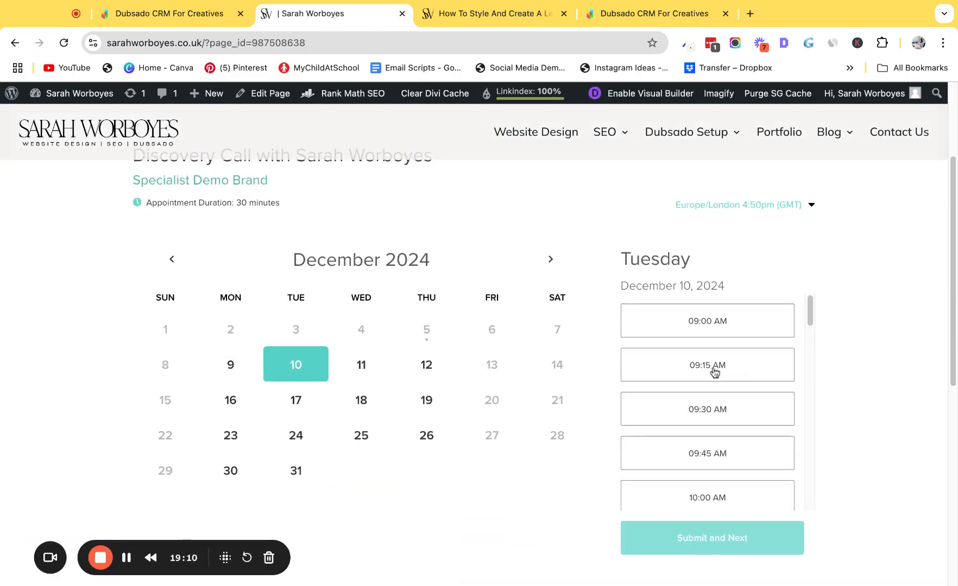
click(700, 323)
scroll(657, 407, down, 3)
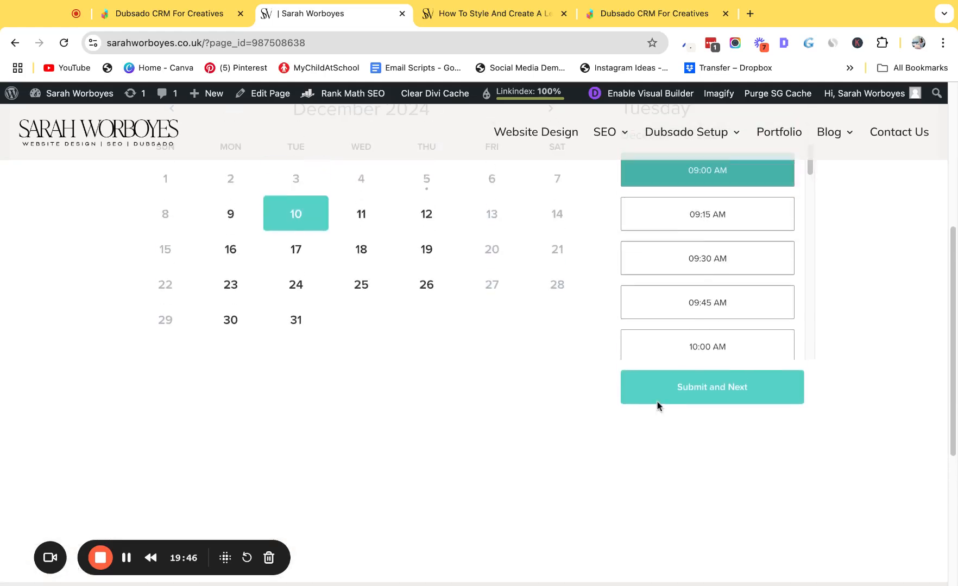
click(700, 395)
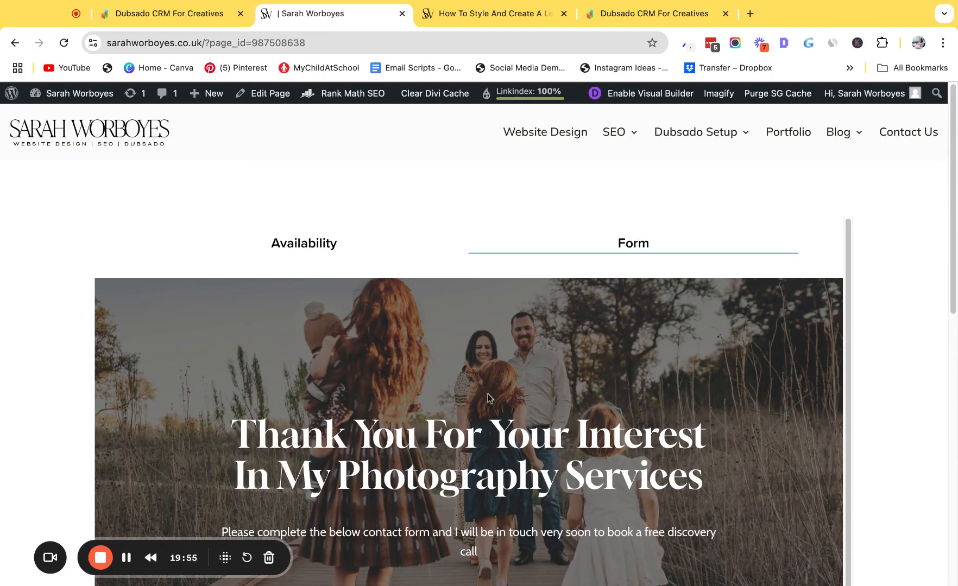
- Review the photography enquiry form's name, email, photoshoot date and referral fields
scroll(847, 337, down, 5)
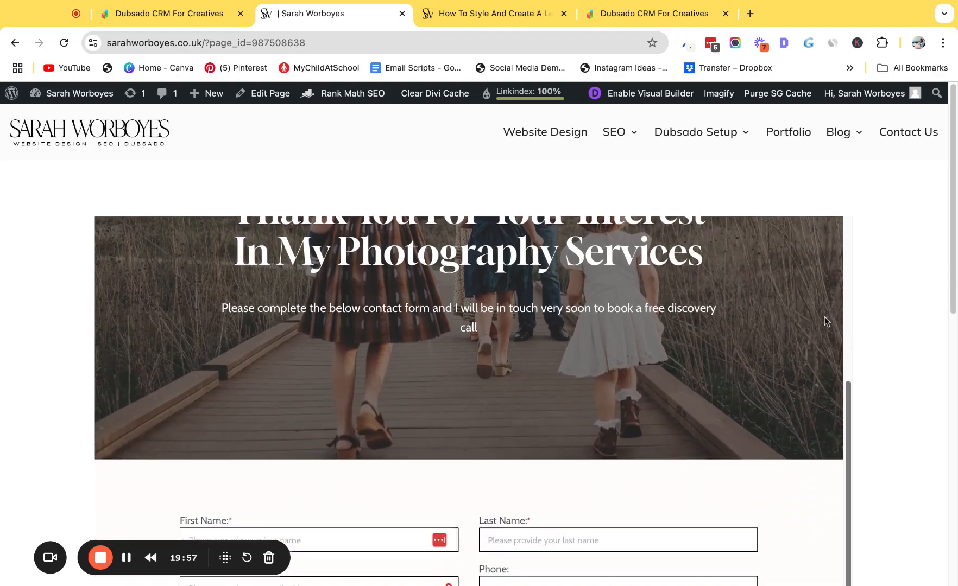
scroll(823, 316, up, 3)
scroll(824, 323, up, 1)
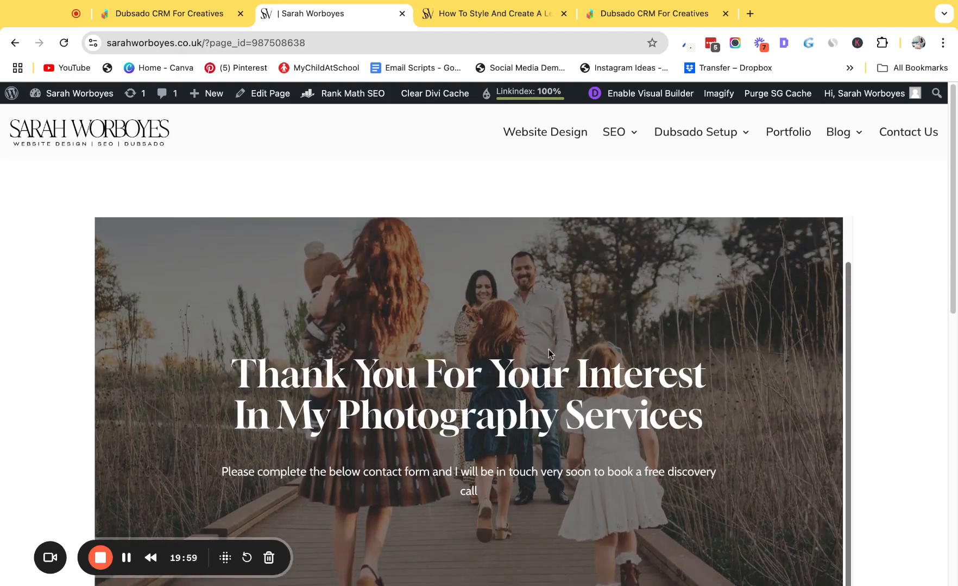
scroll(406, 440, down, 3)
scroll(621, 376, down, 5)
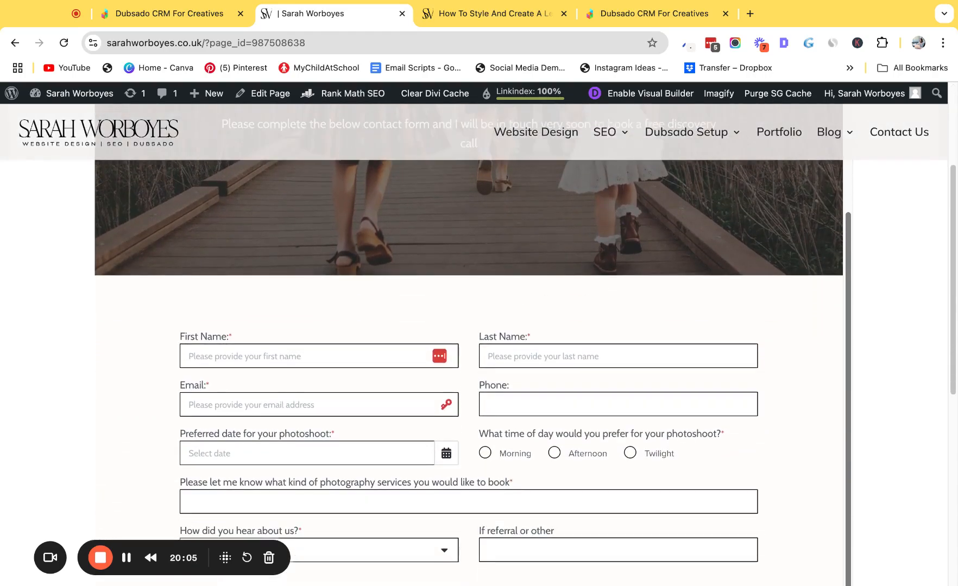
scroll(142, 265, down, 2)
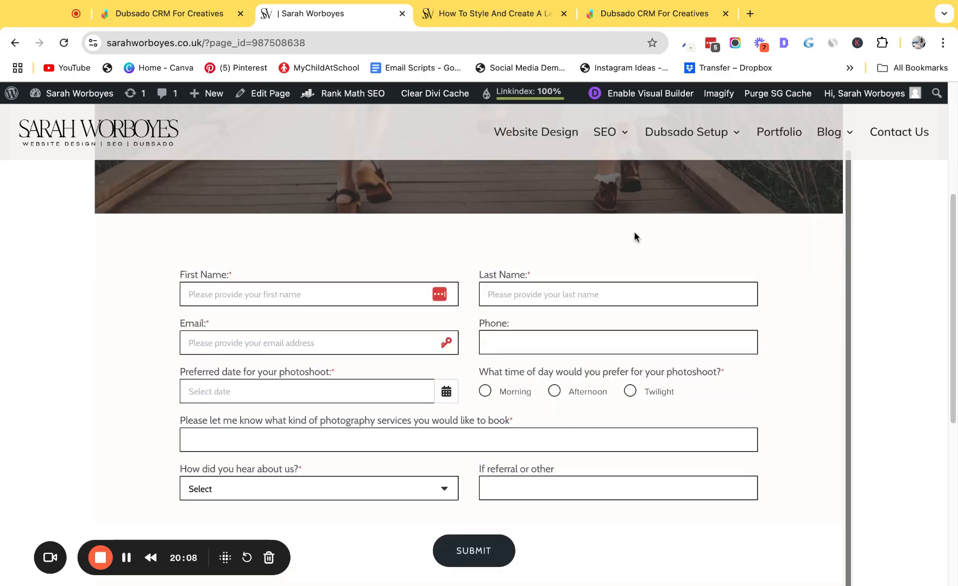